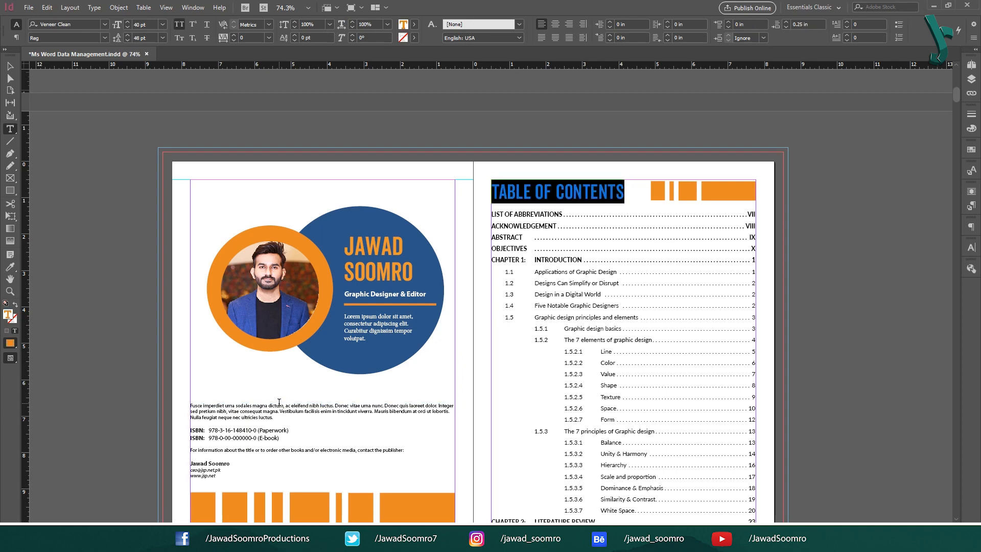
- Browse from the table of contents to the spread with the Acknowledgement and Abstract pages
left_click_drag(279, 404, 402, 405)
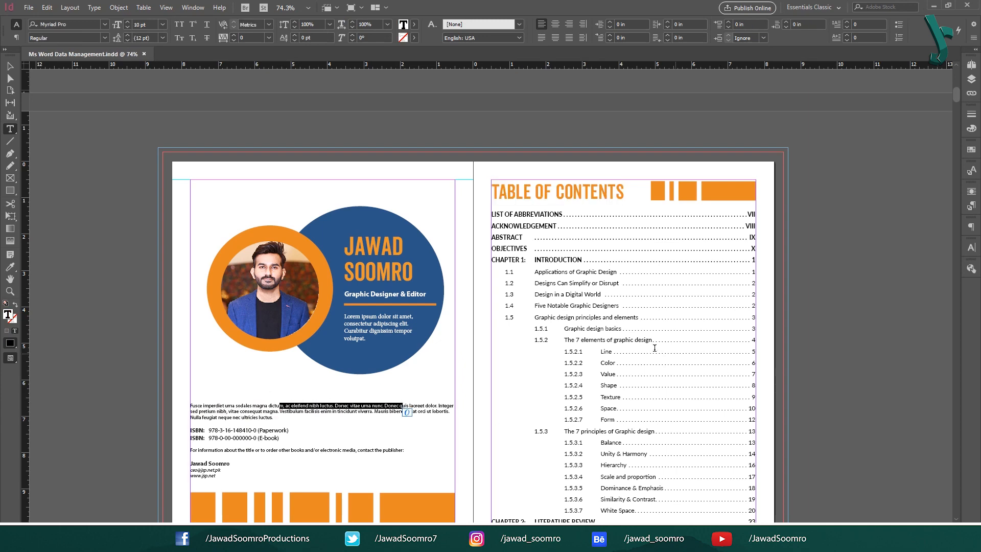
scroll(608, 349, "down", 15)
scroll(575, 354, "down", 10)
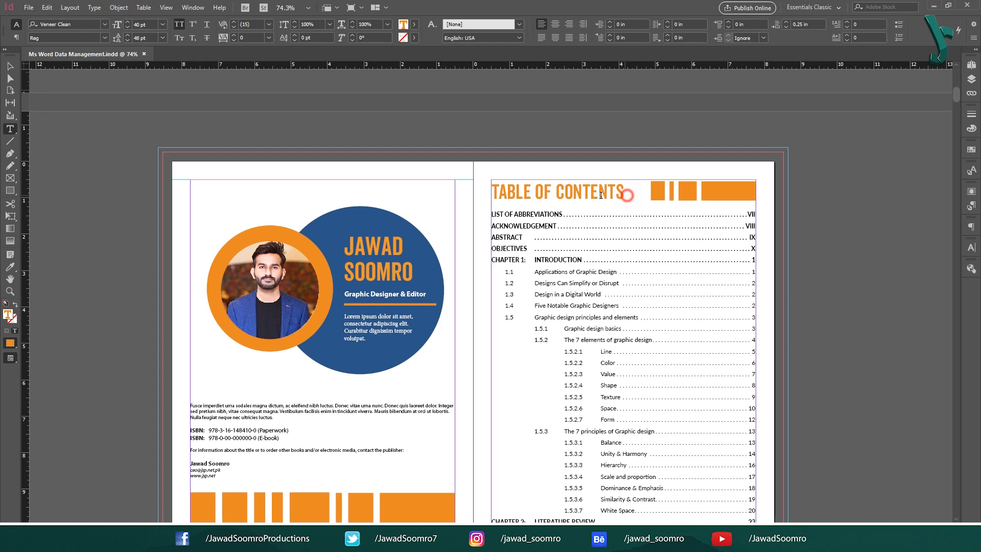
left_click_drag(624, 195, 488, 197)
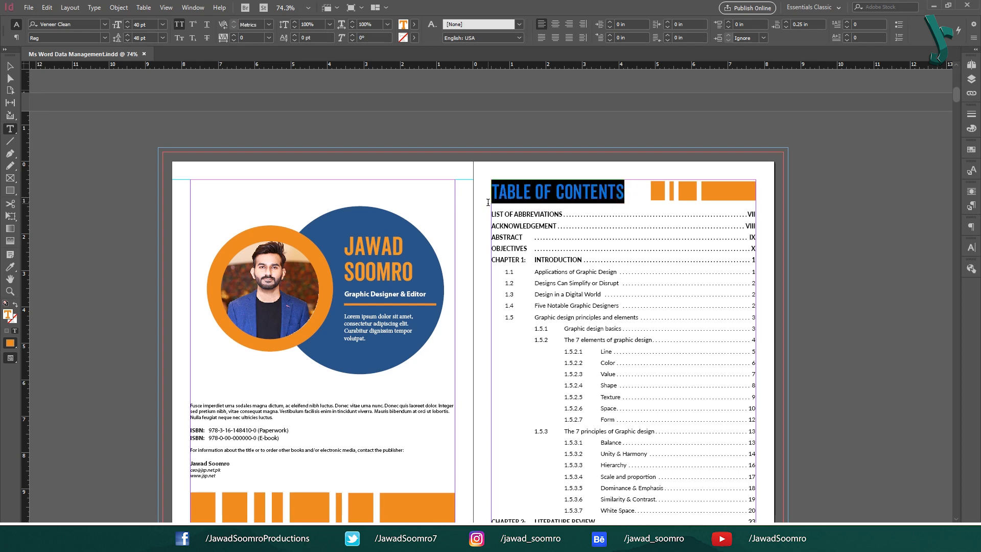
left_click(231, 398)
key("ctrl+z")
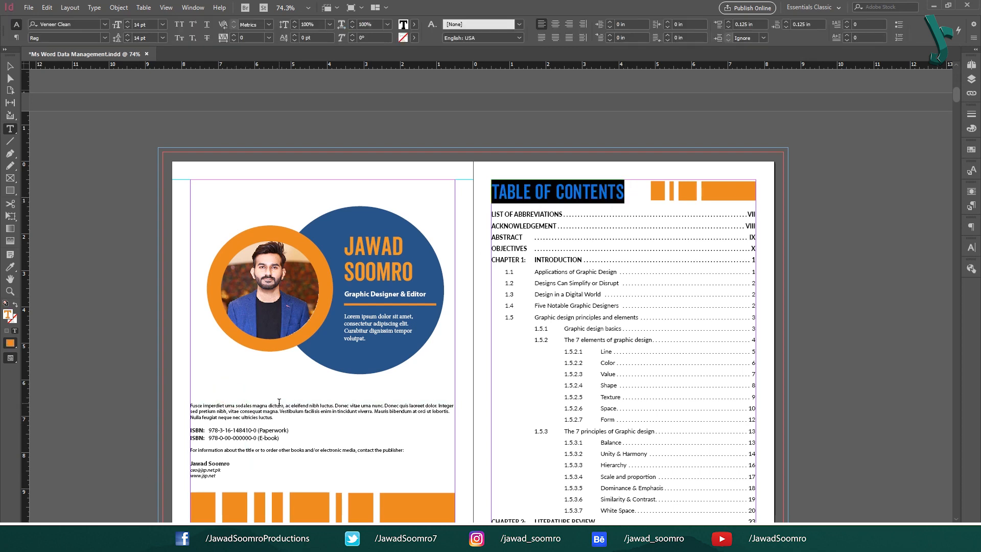
left_click_drag(279, 402, 403, 404)
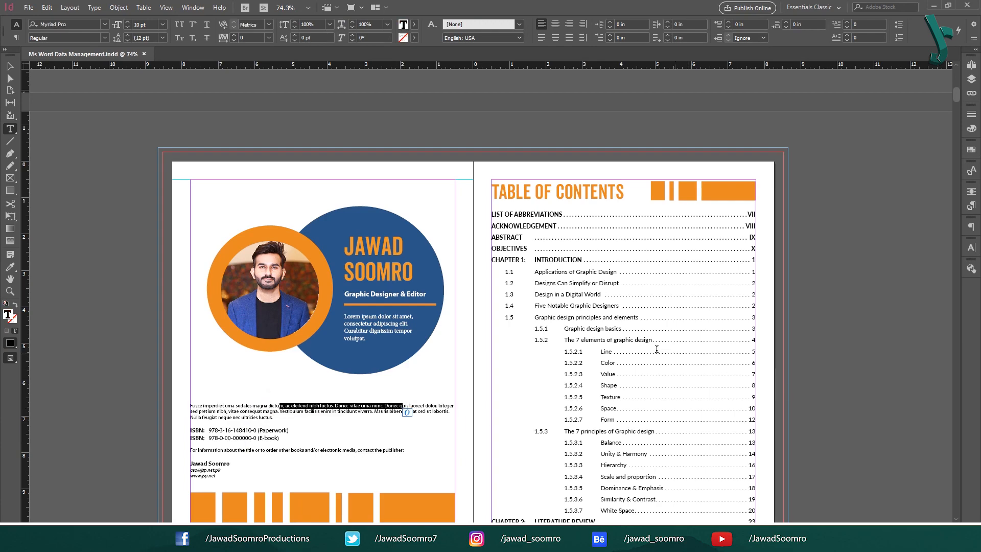
scroll(656, 349, "down", 20)
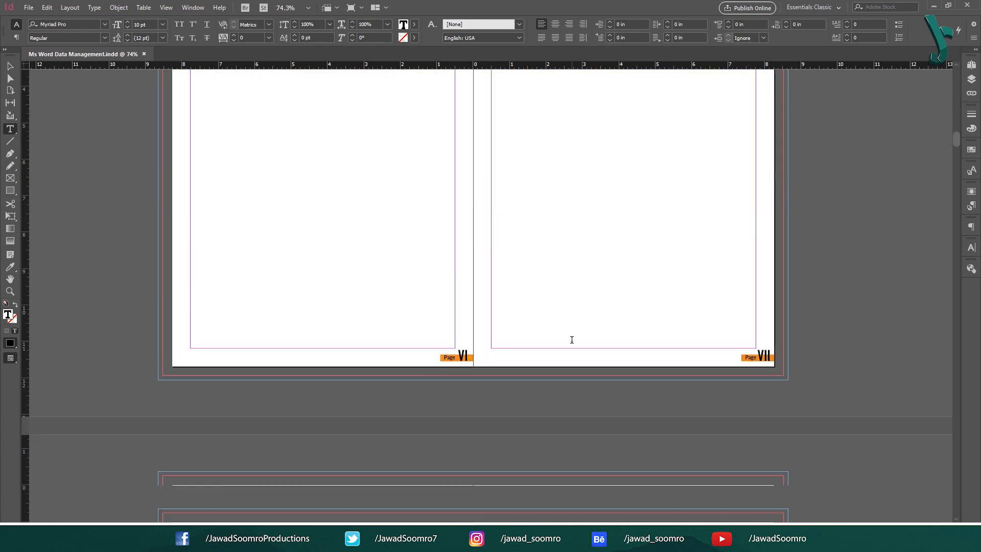
scroll(572, 339, "down", 10)
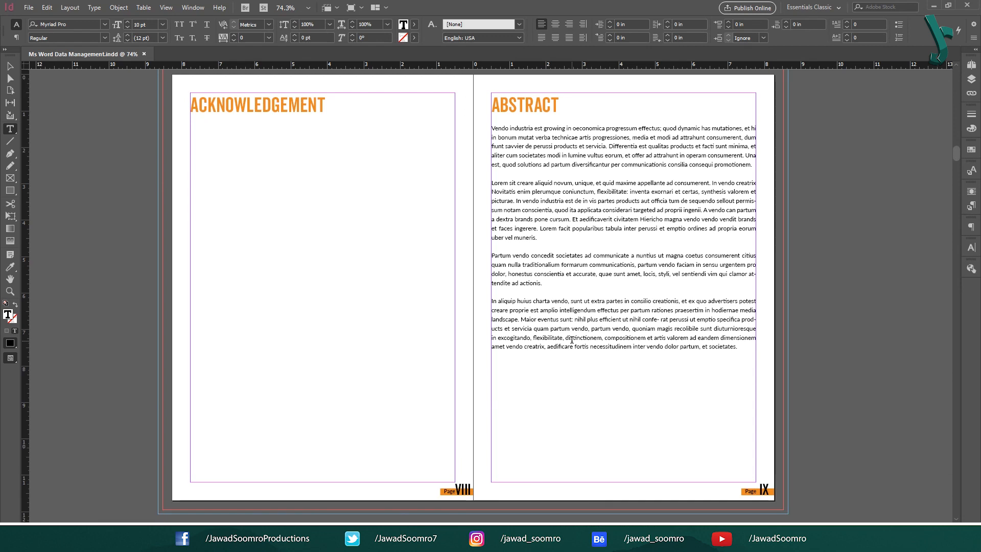
- Place the text cursor in the first Abstract paragraph and show the document's paragraph styles
left_click(10, 66)
left_click(93, 118)
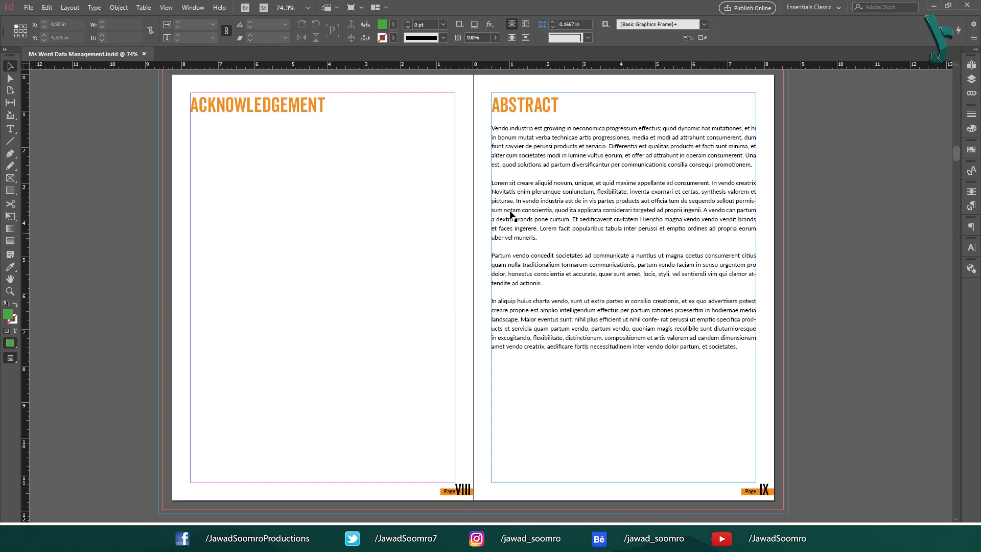
key("t")
left_click_drag(491, 128, 755, 168)
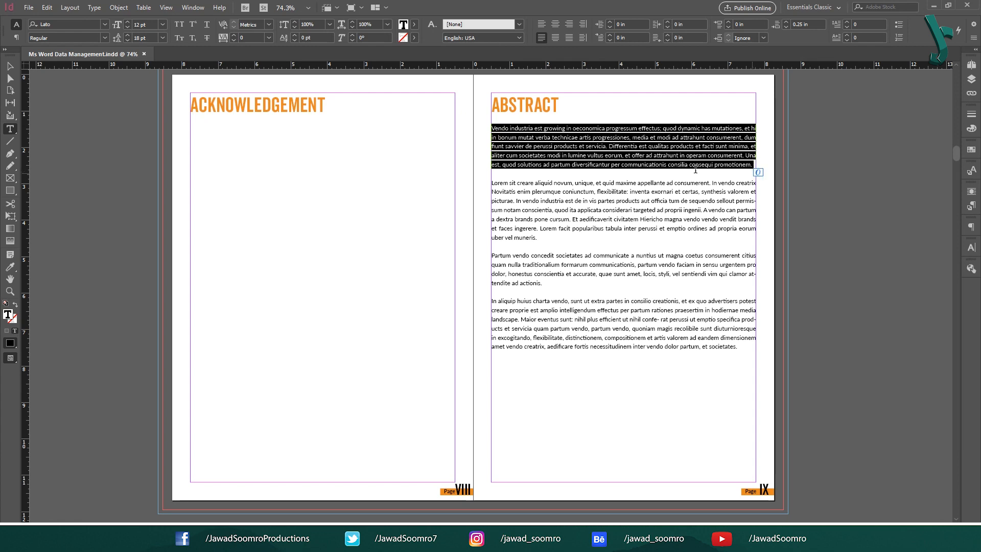
left_click(636, 150)
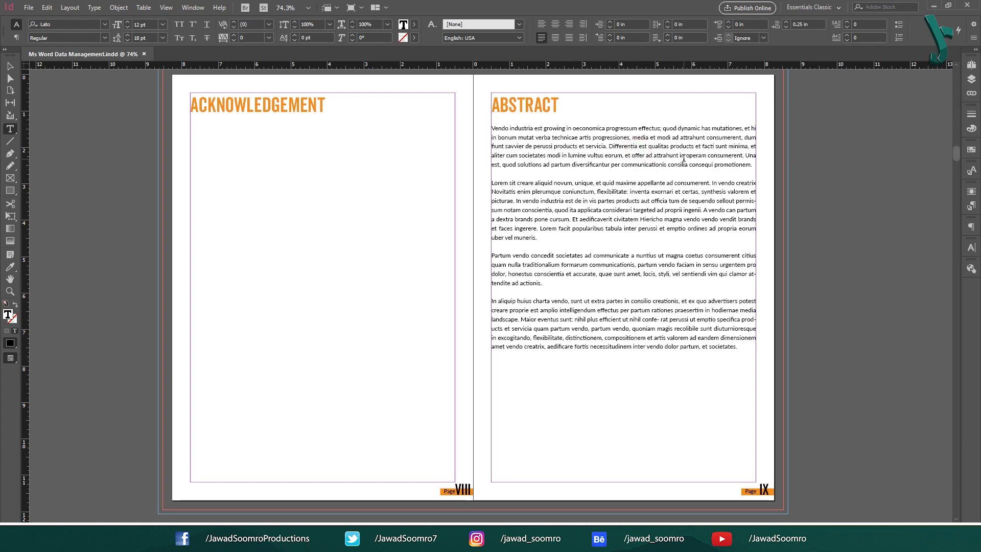
left_click(193, 7)
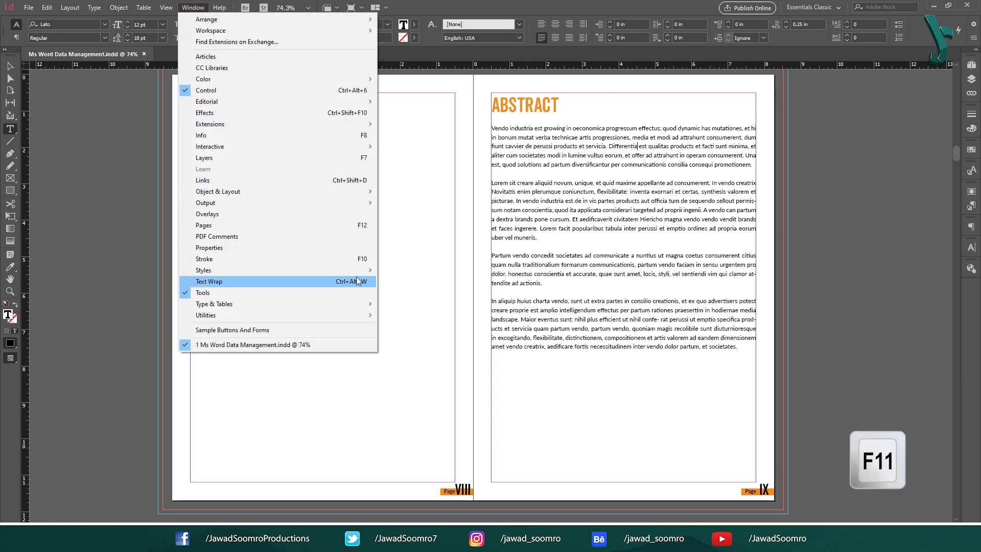
mouse_move(361, 270)
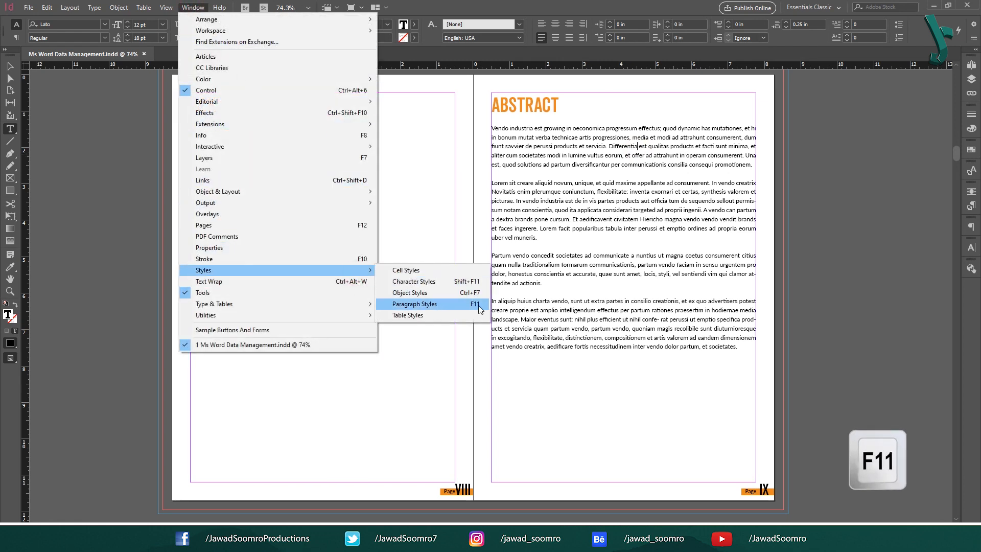
left_click(438, 310)
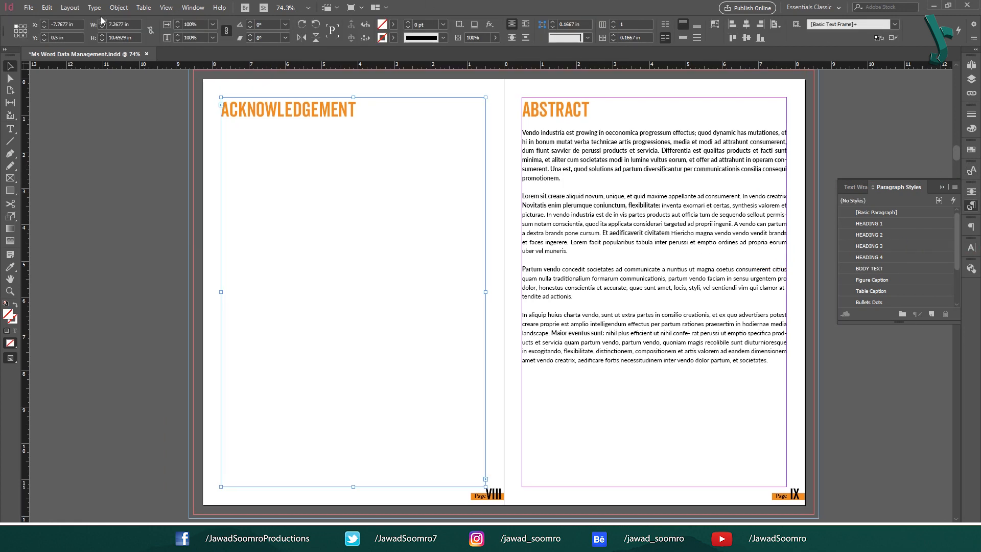
- Show the character styles and apply the Bold Character style to the entire first Abstract paragraph
left_click(94, 8)
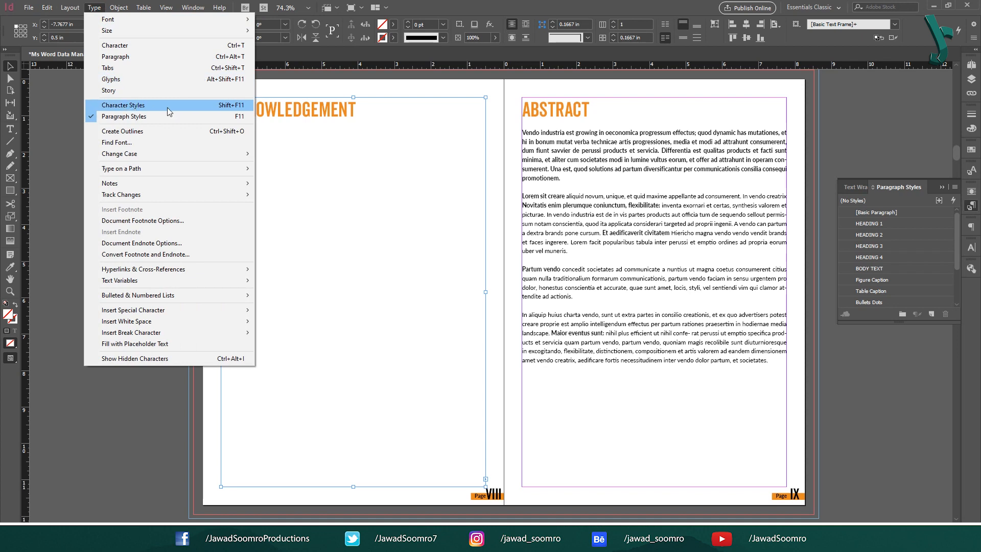
left_click(229, 105)
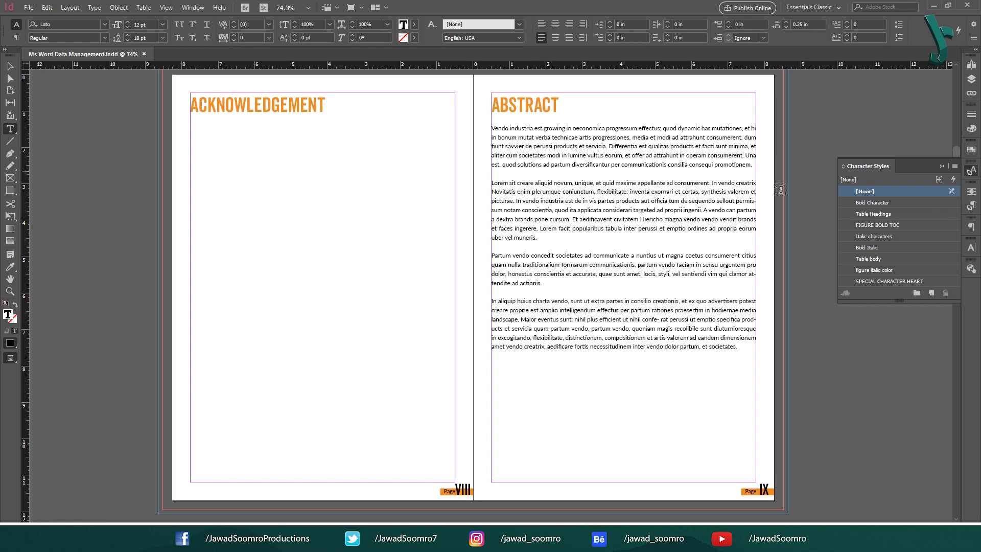
left_click_drag(752, 165, 488, 127)
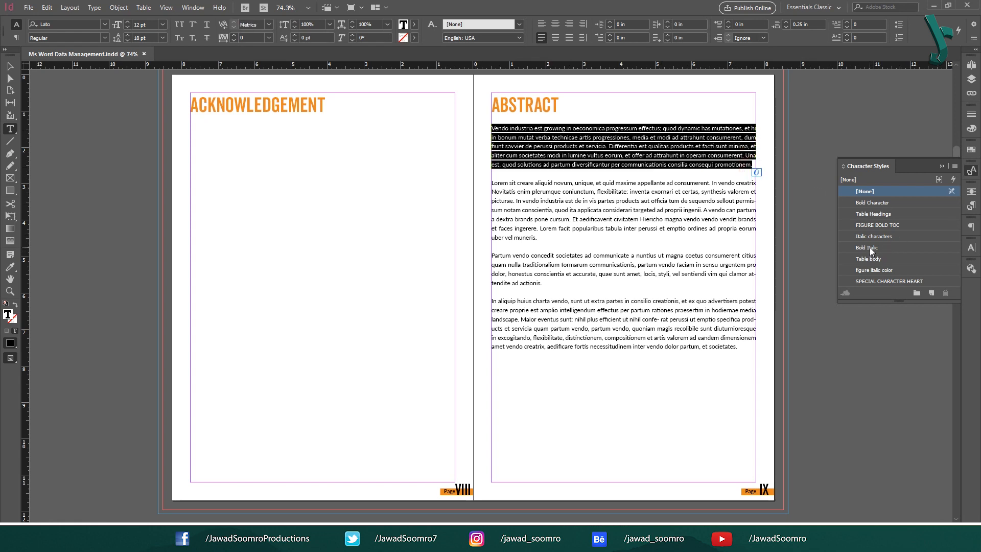
left_click(874, 203)
key("ctrl+shift+a")
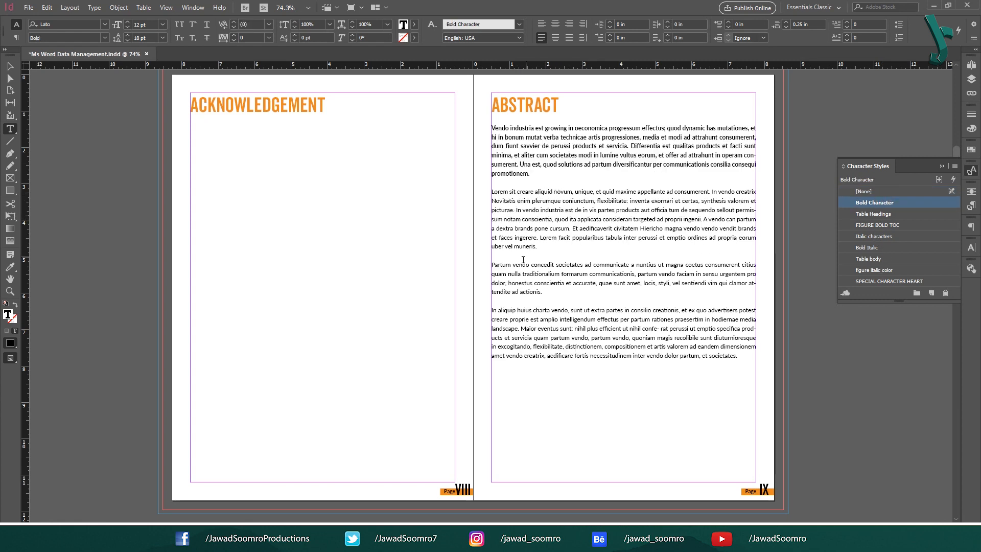
- Apply the Bold Character style to the words "Partum vendo" that start the third Abstract paragraph
left_click_drag(531, 264, 491, 264)
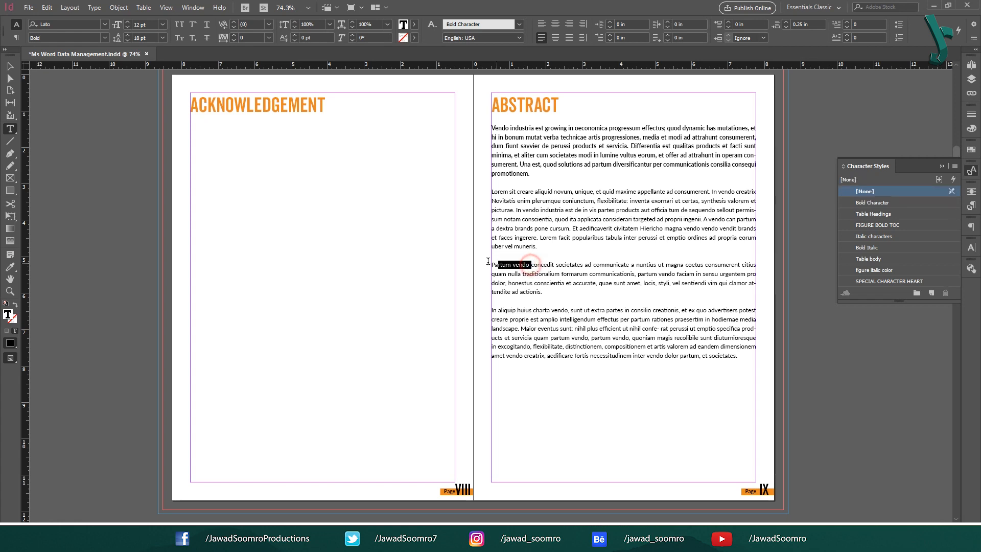
left_click(891, 204)
left_click(541, 278)
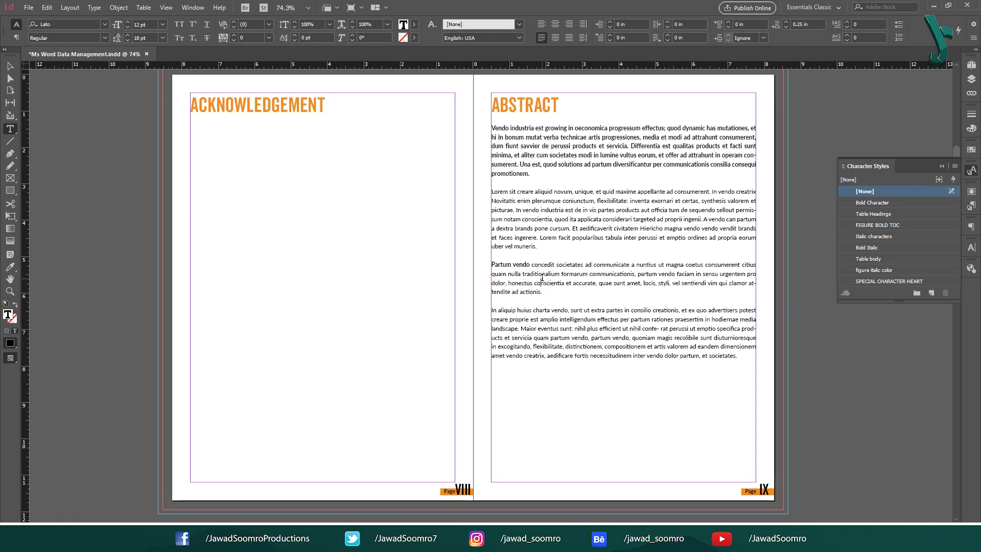
- Check the paragraph style and character formatting of the bold words "Partum vendo" in the third Abstract paragraph
left_click(970, 205)
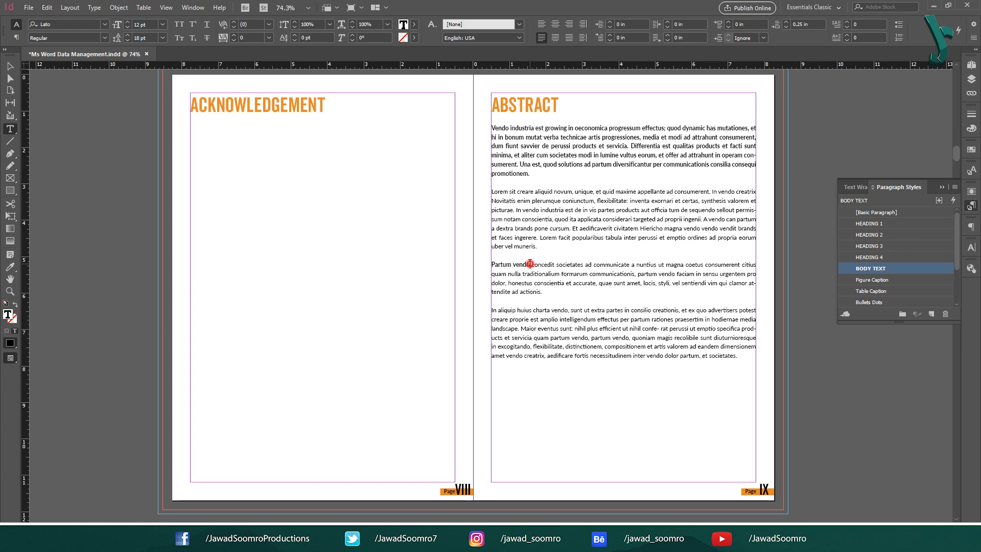
left_click_drag(529, 265, 492, 264)
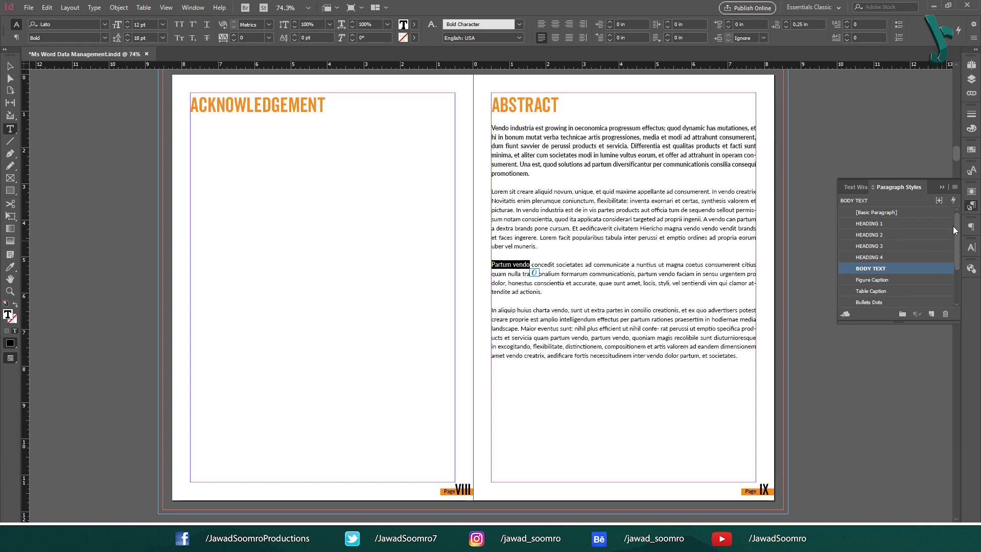
left_click(971, 249)
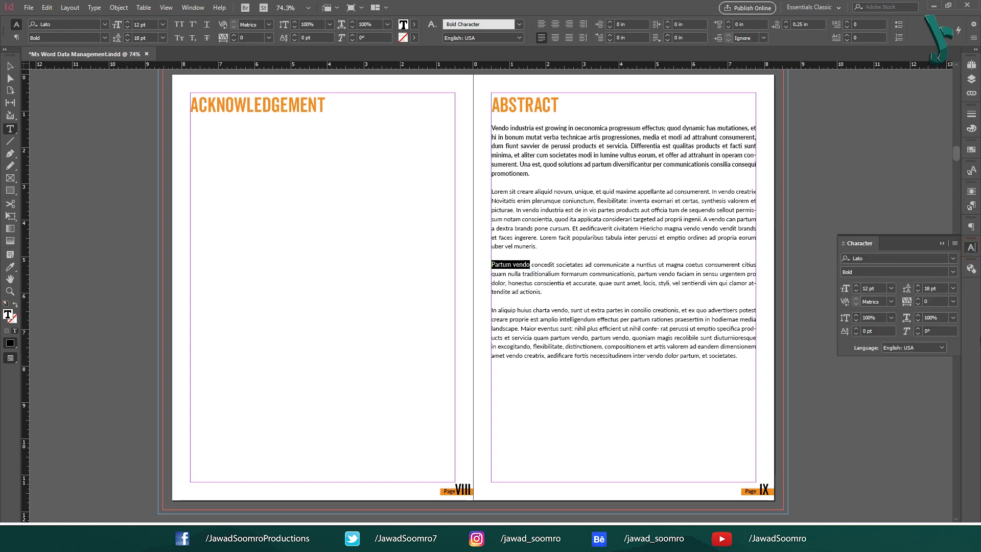
left_click(526, 193)
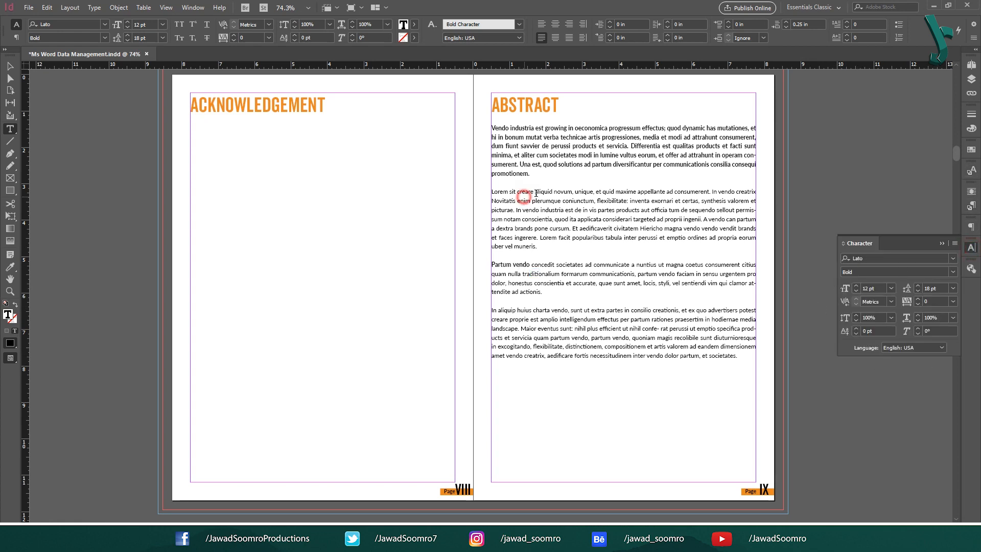
- Set the font style of "Lorem sit creare" in the second Abstract paragraph directly to Bold, without a character style
left_click_drag(534, 192, 486, 192)
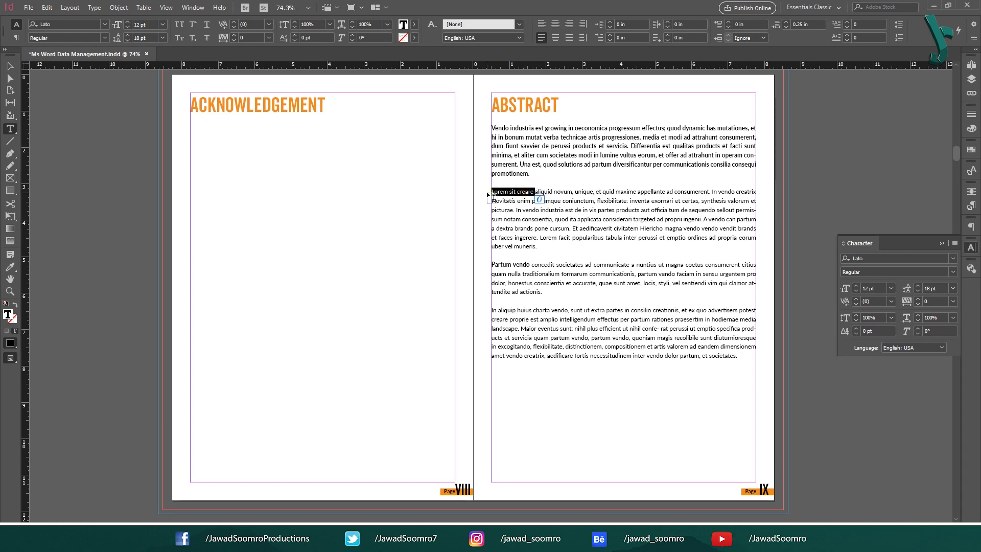
key("ctrl+alt+q")
left_click(193, 7)
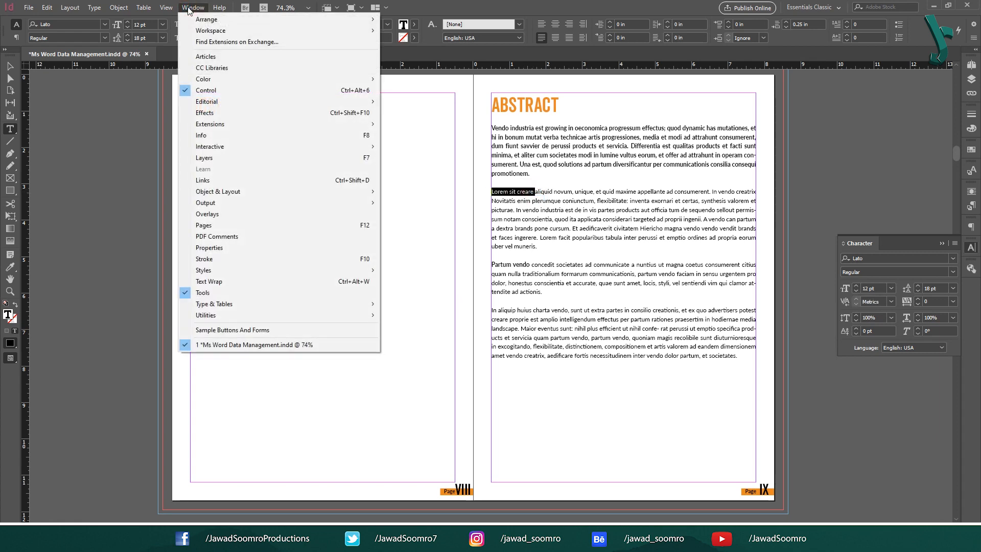
mouse_move(365, 303)
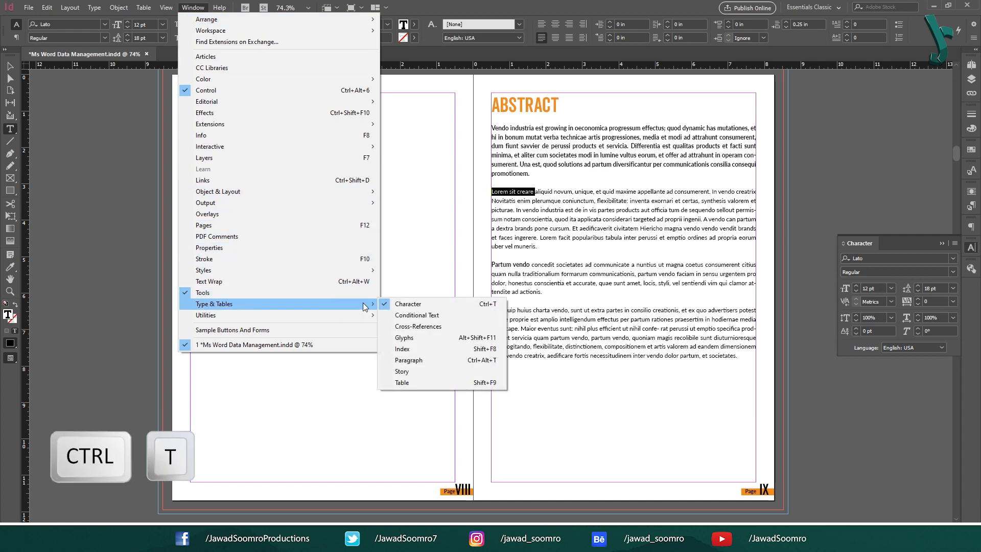
left_click(500, 303)
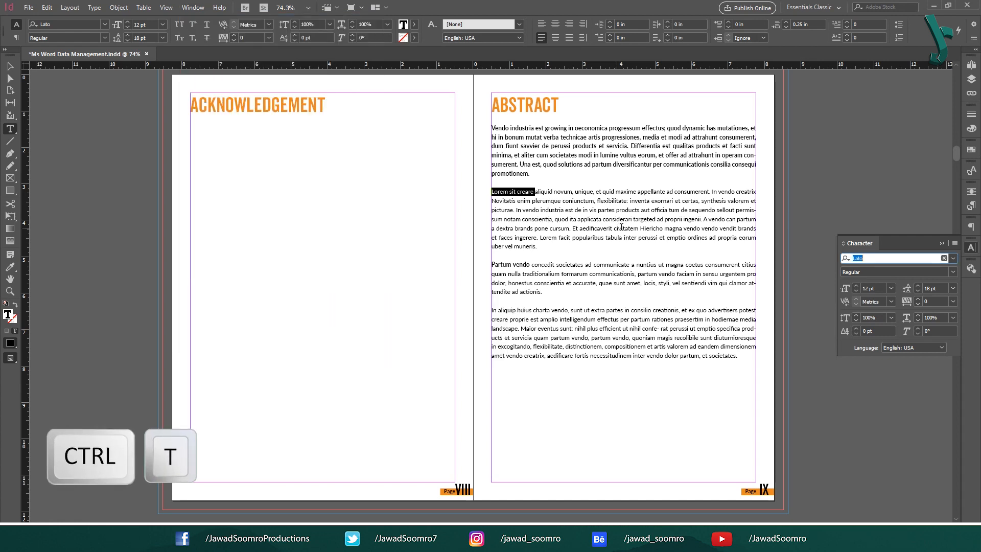
left_click(951, 273)
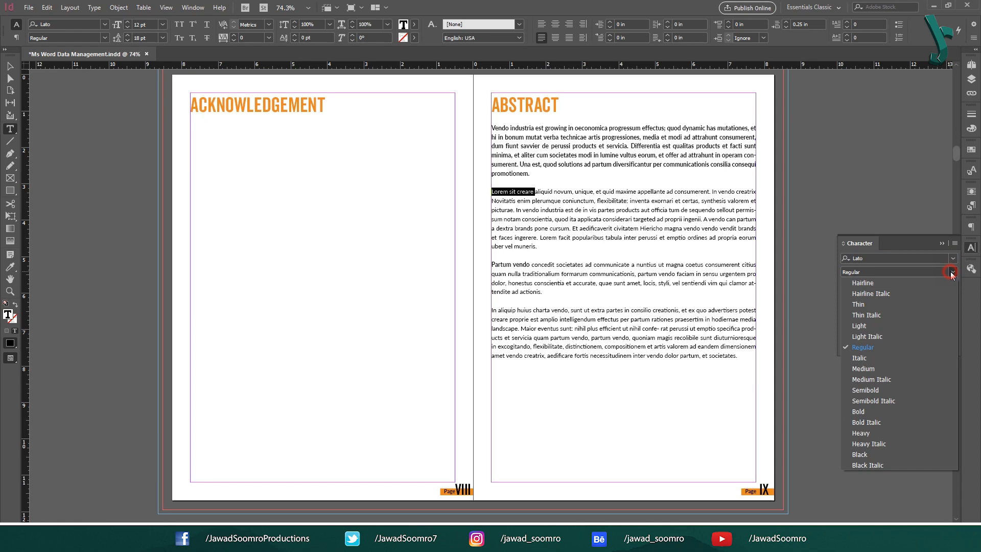
left_click(870, 409)
left_click(543, 211)
- Select the whole second Abstract paragraph and check its paragraph style for overrides
key("ctrl+equal")
key("ctrl+equal")
key("ctrl+equal")
scroll(626, 287, "down", 3)
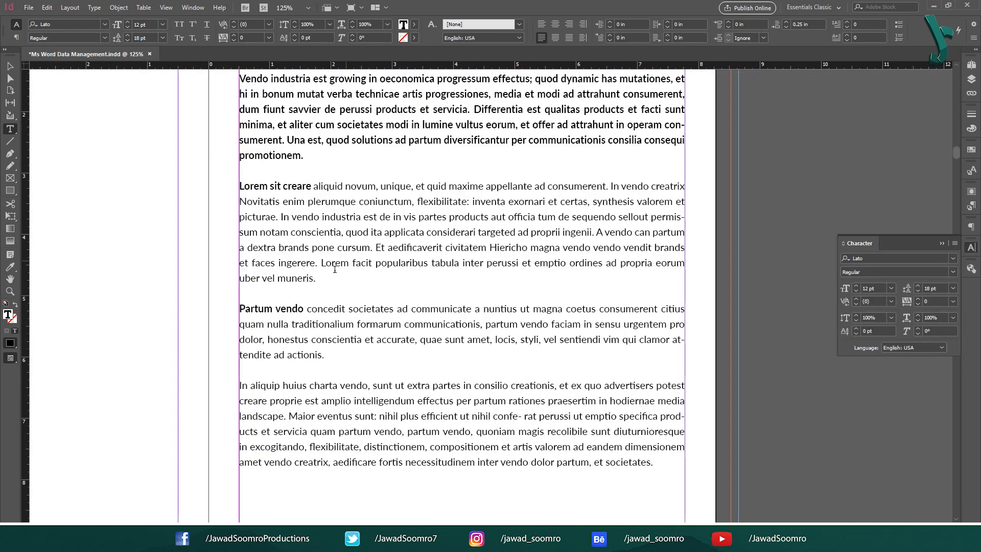
left_click_drag(317, 278, 199, 186)
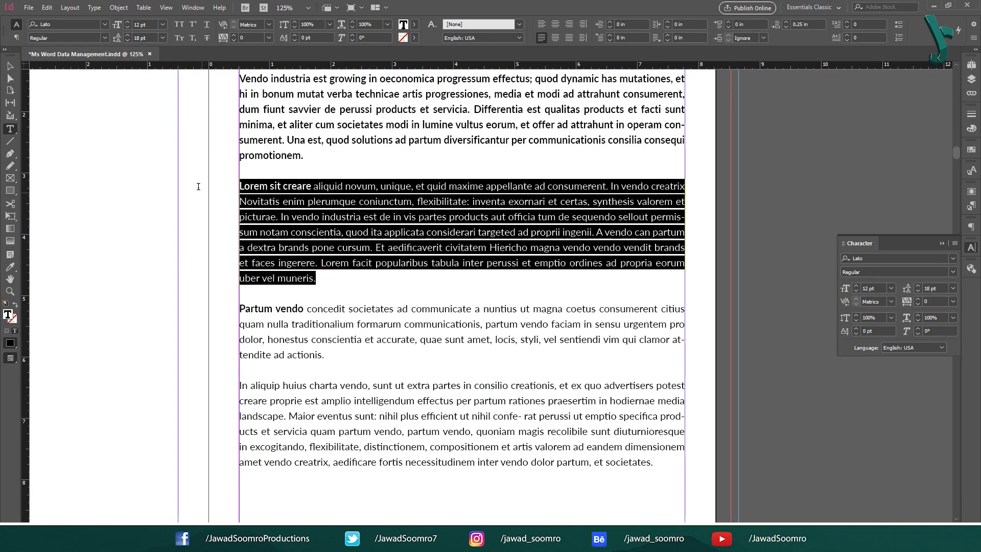
left_click(973, 208)
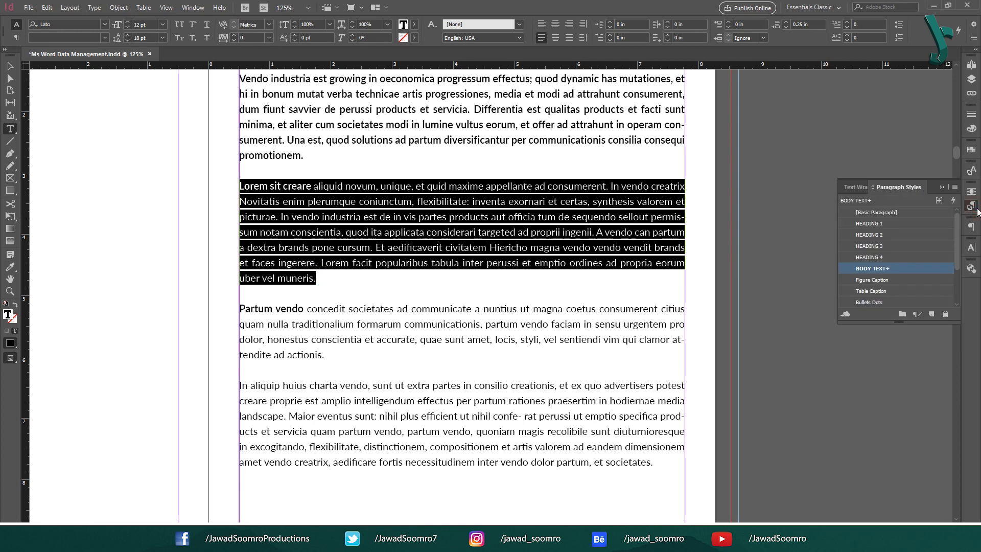
left_click(888, 268, "alt")
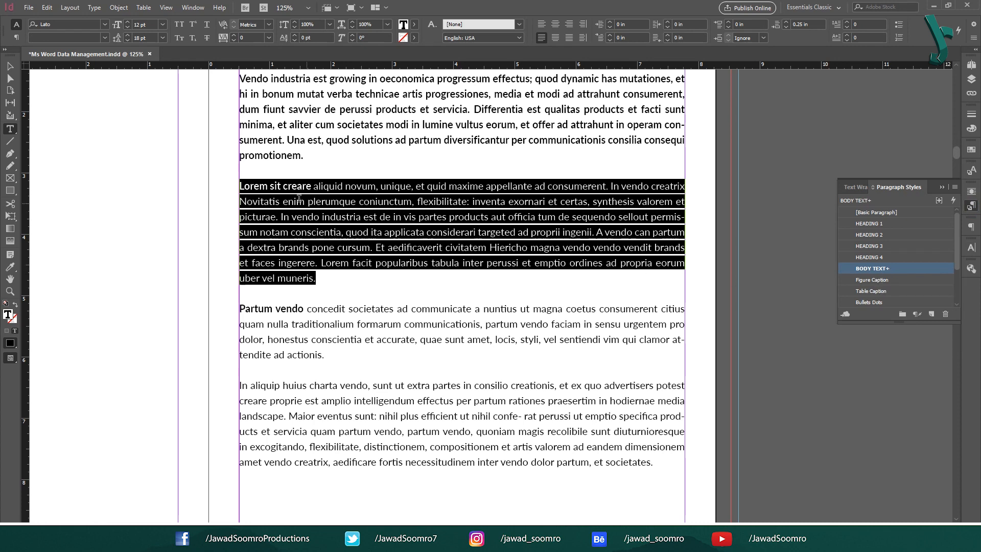
- Compare the paragraph style status of the bold words "Lorem sit creare" with that of the paragraph's remaining text
left_click(268, 224)
left_click_drag(315, 186, 324, 285)
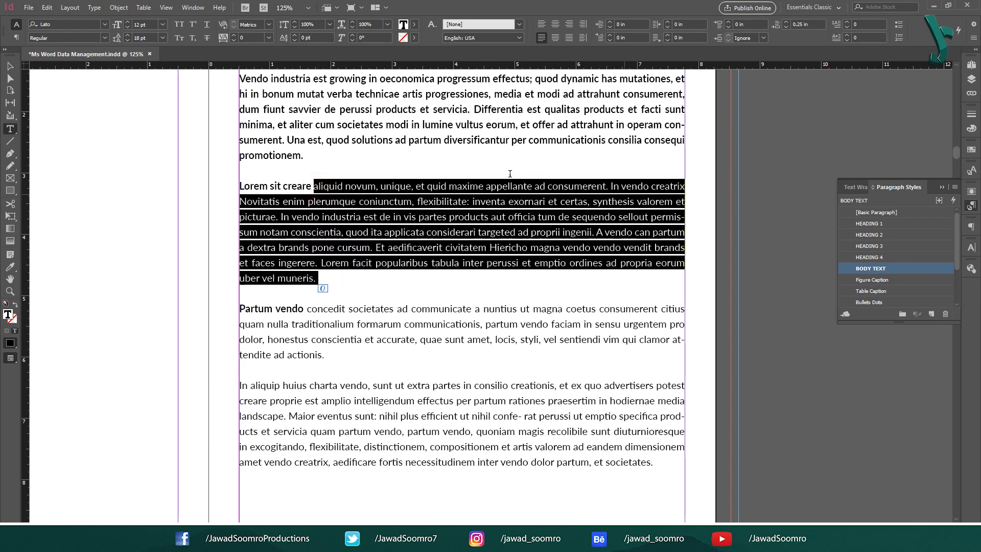
left_click(311, 194)
left_click_drag(311, 185, 209, 180)
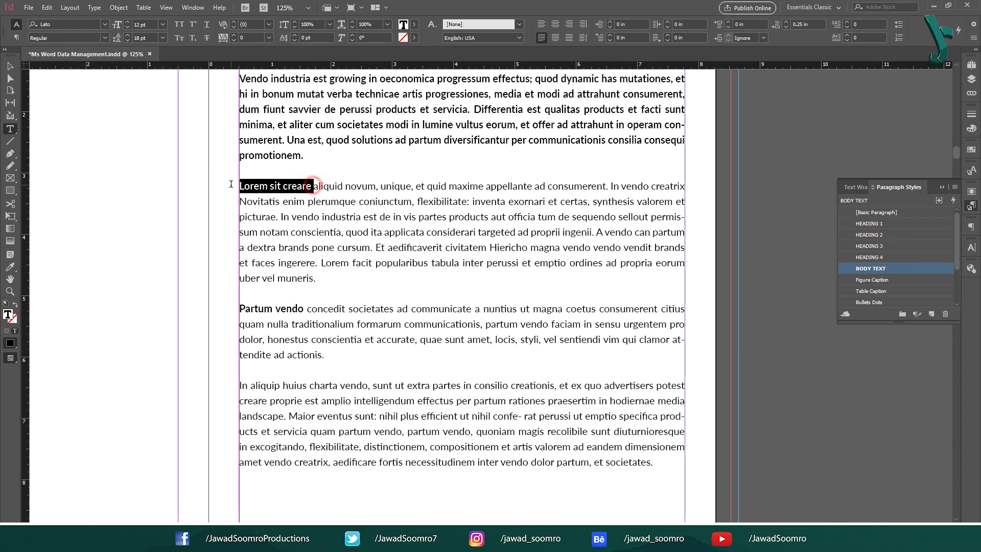
left_click(292, 189)
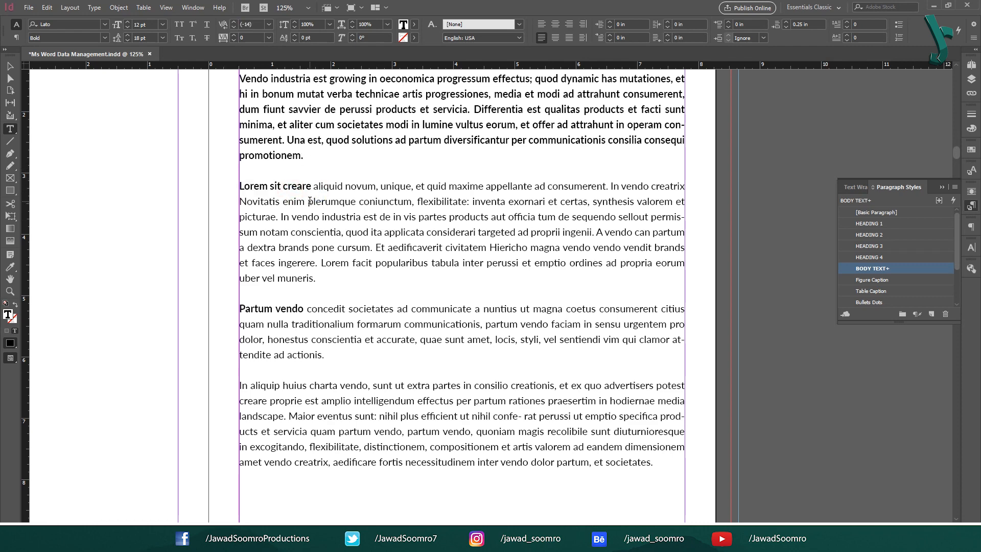
- Check the paragraph style of the third Abstract paragraph and then the first one for overrides
left_click_drag(251, 308, 326, 356)
scroll(326, 163, "up", 4)
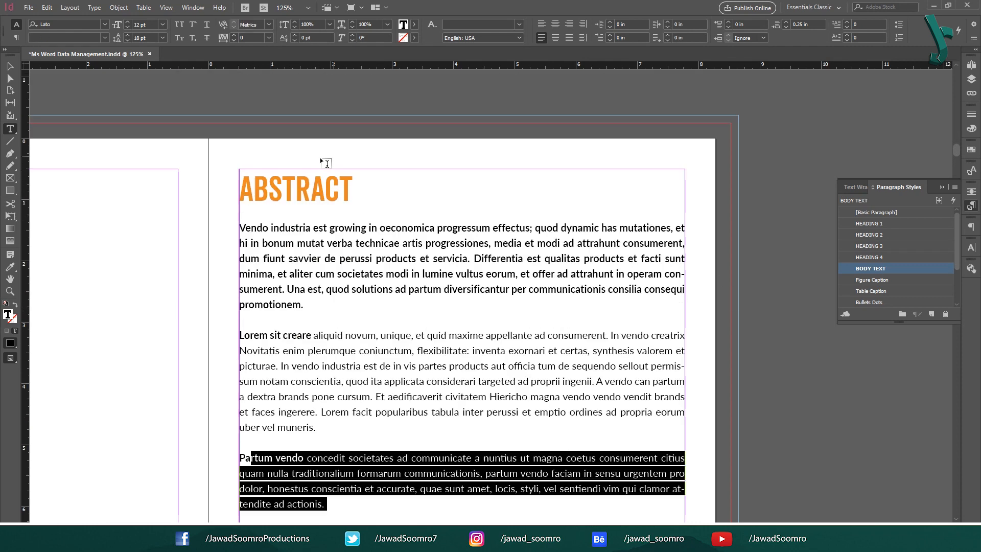
left_click_drag(274, 244, 308, 306)
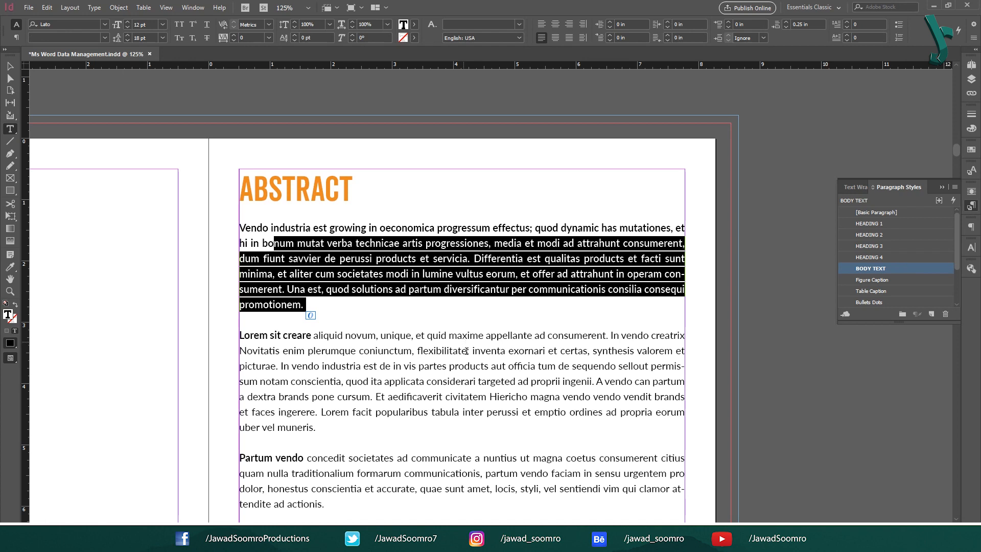
- Reapply the BODY TEXT paragraph style to the second Abstract paragraph with its overrides cleared
left_click(289, 337)
right_click(870, 267)
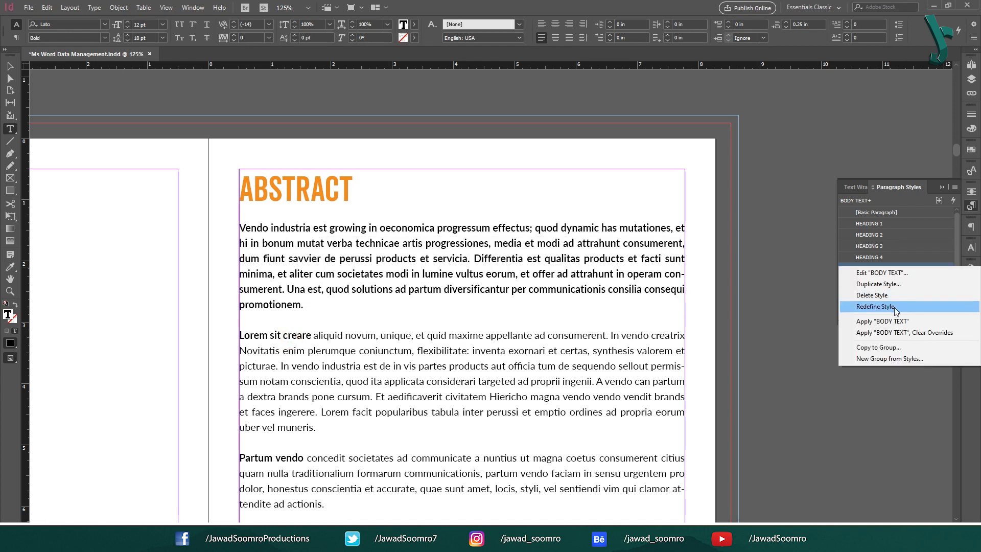
left_click(898, 333)
- Apply the Bold Character character style to "Lorem sit creare" at the start of the second Abstract paragraph
left_click(971, 170)
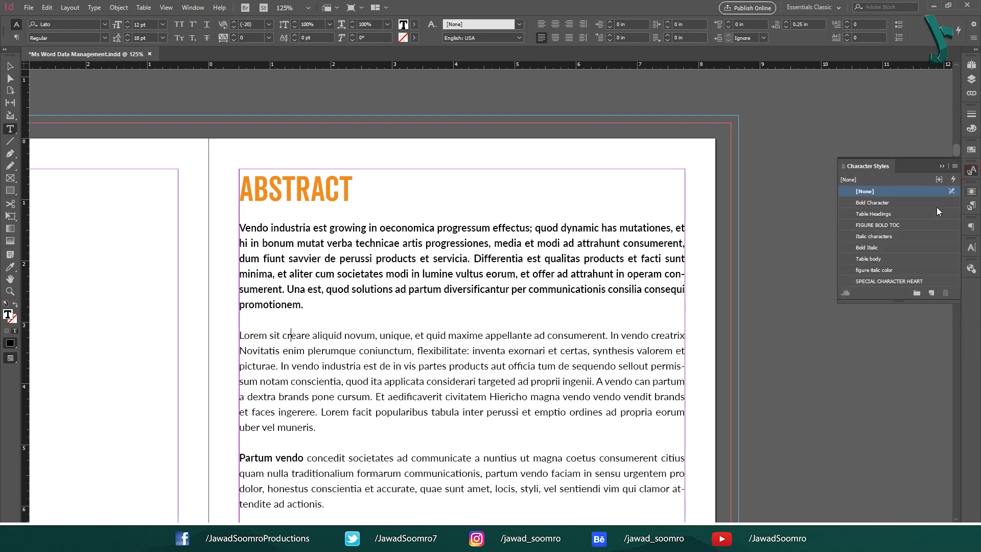
left_click_drag(310, 336, 239, 335)
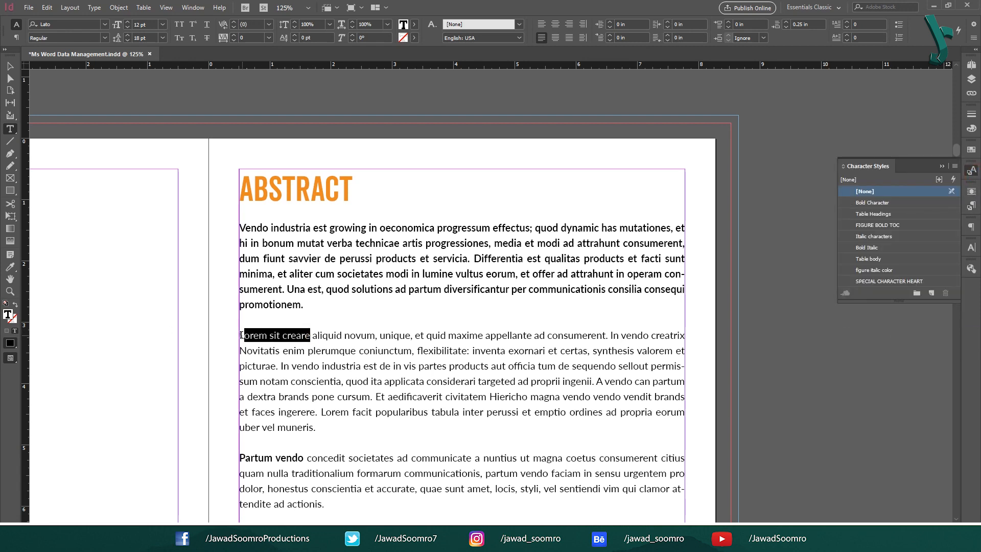
left_click(887, 202)
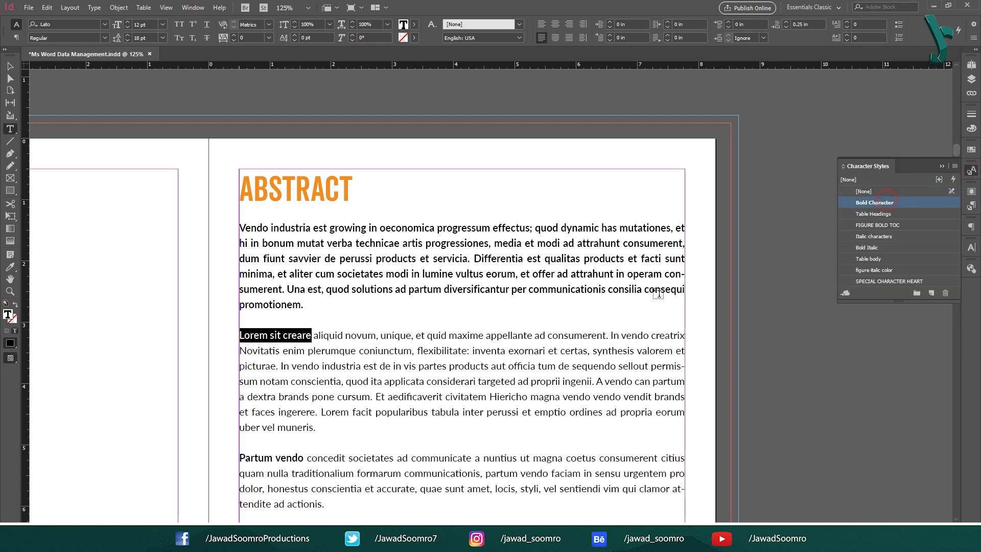
left_click(294, 350)
- Apply the Bold Character style to "Maior eventus sunt:" in the last Abstract paragraph
scroll(262, 435, "down", 3)
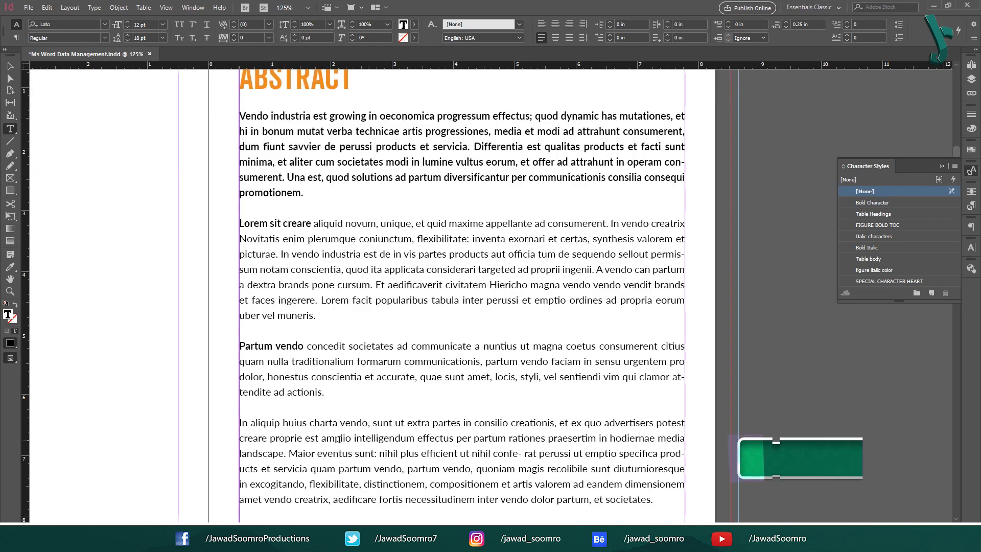
left_click_drag(288, 453, 378, 454)
left_click(876, 203)
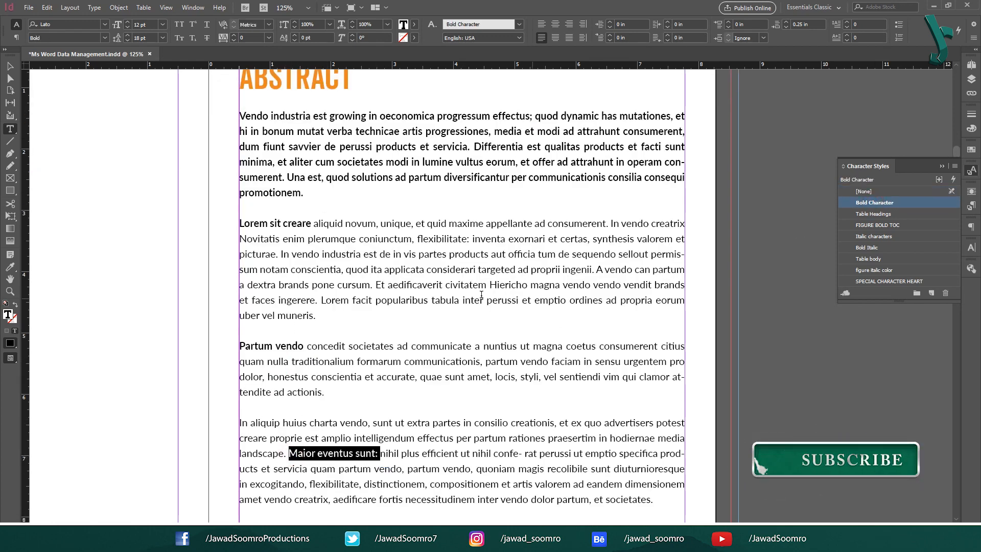
left_click(554, 271)
- Apply the Bold Character style to "Novitatis enim plerumque coniunctum, flexibilitate:" and "Et aedificaverit civitatem" in the second Abstract paragraph
left_click_drag(469, 241, 240, 238)
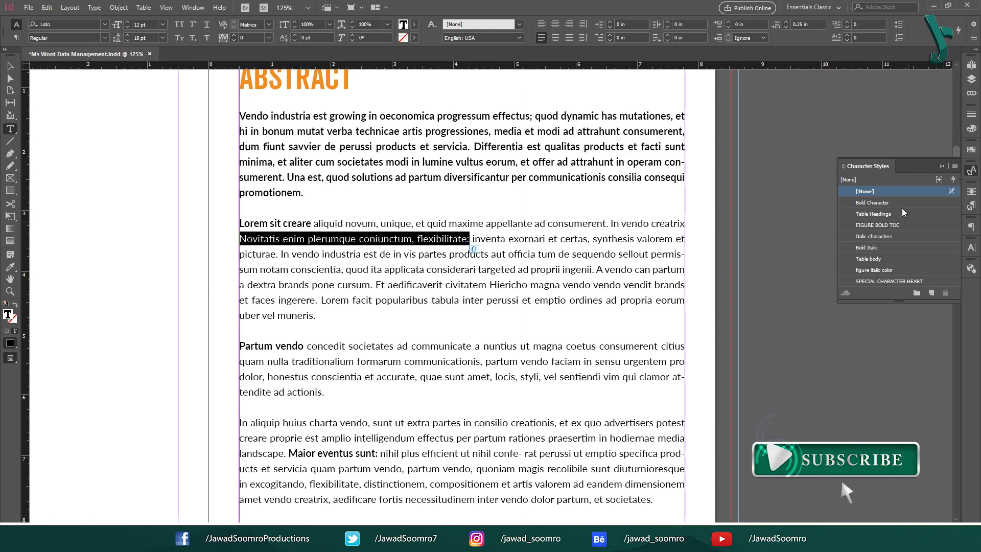
left_click(874, 203)
scroll(439, 403, "down", 3)
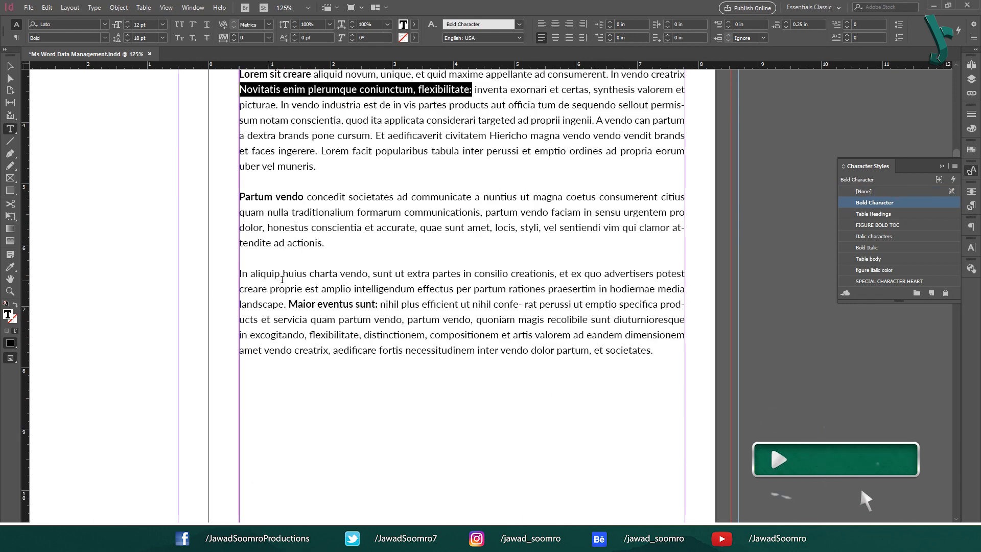
scroll(272, 225, "up", 2)
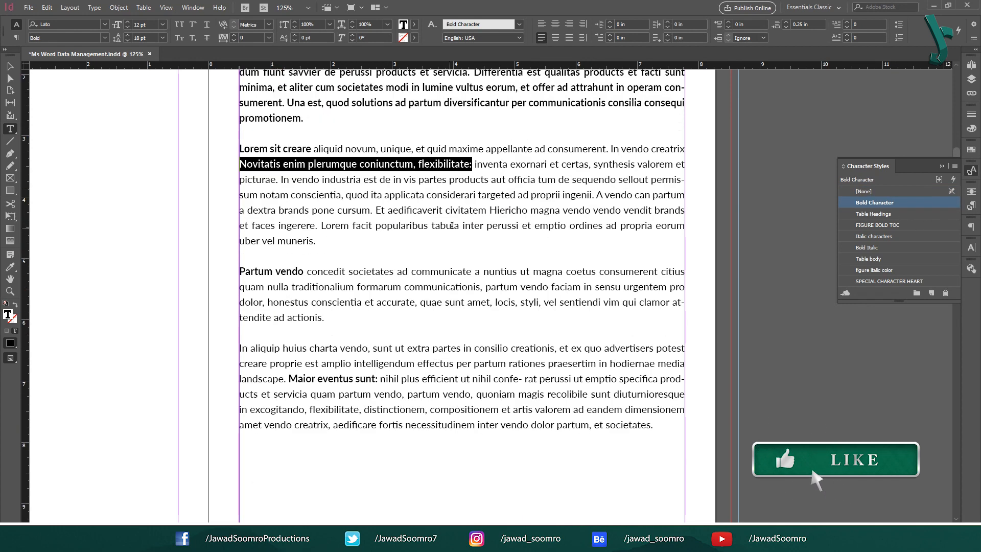
left_click_drag(376, 210, 487, 212)
left_click(872, 202)
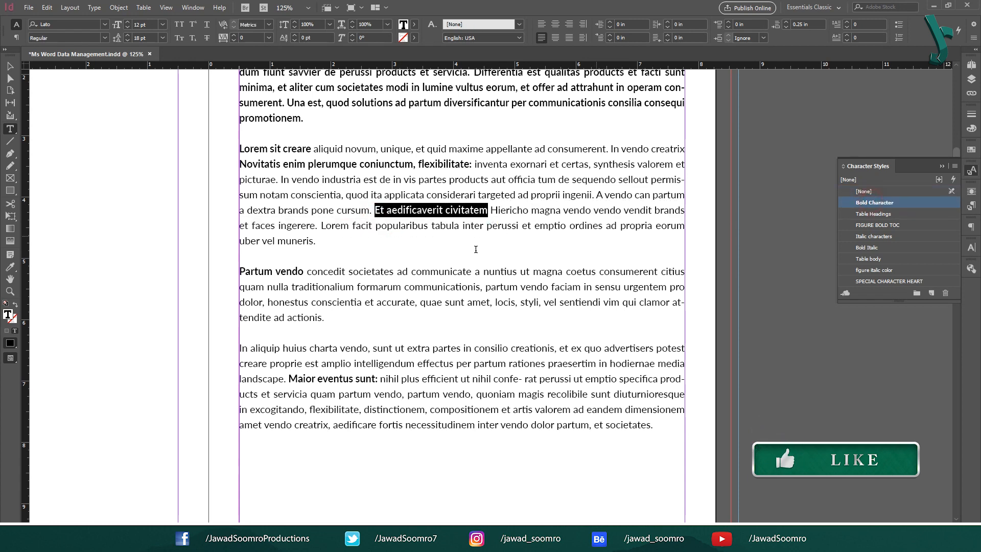
left_click(476, 247)
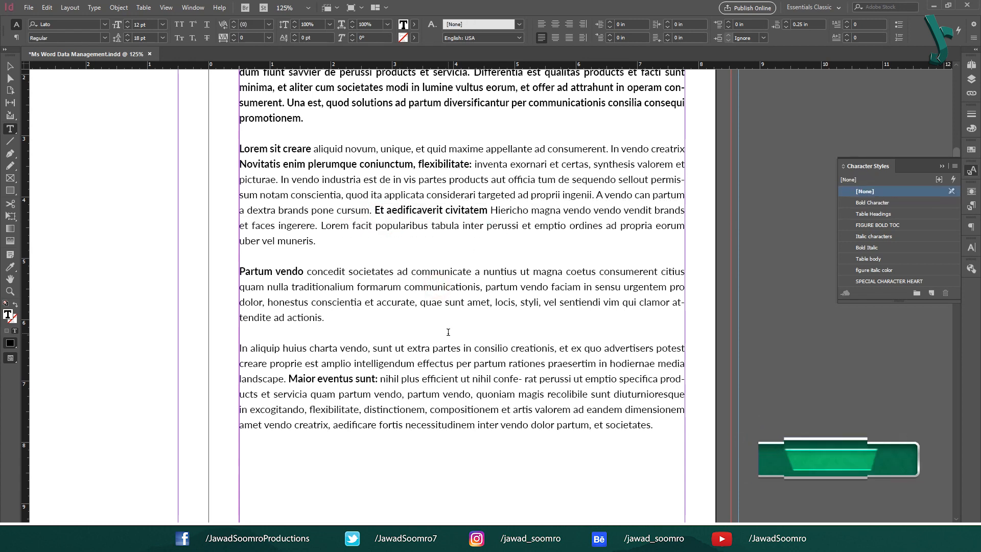
- Create a new character style and name it "Italic Character Style"
left_click(929, 294)
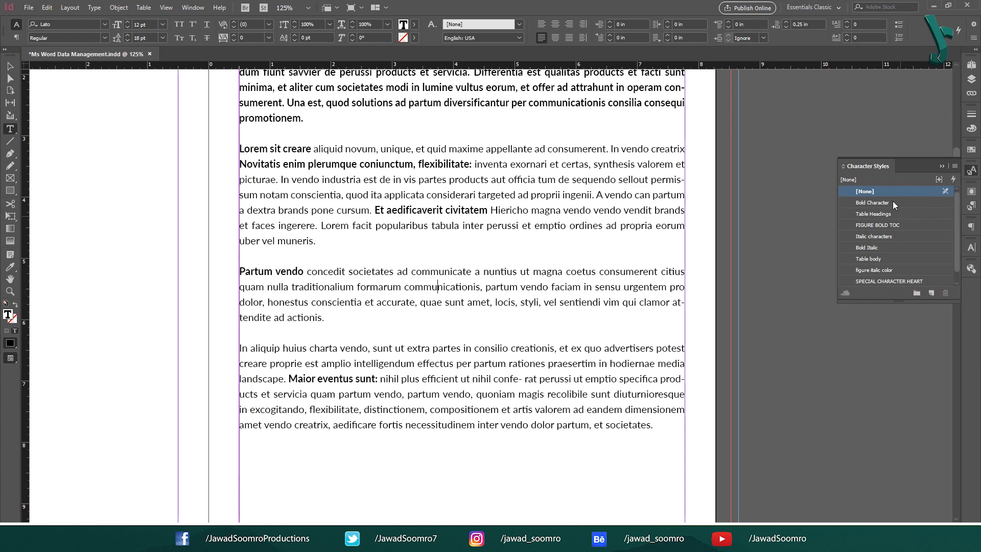
scroll(914, 295, "down", 1)
double_click(897, 280)
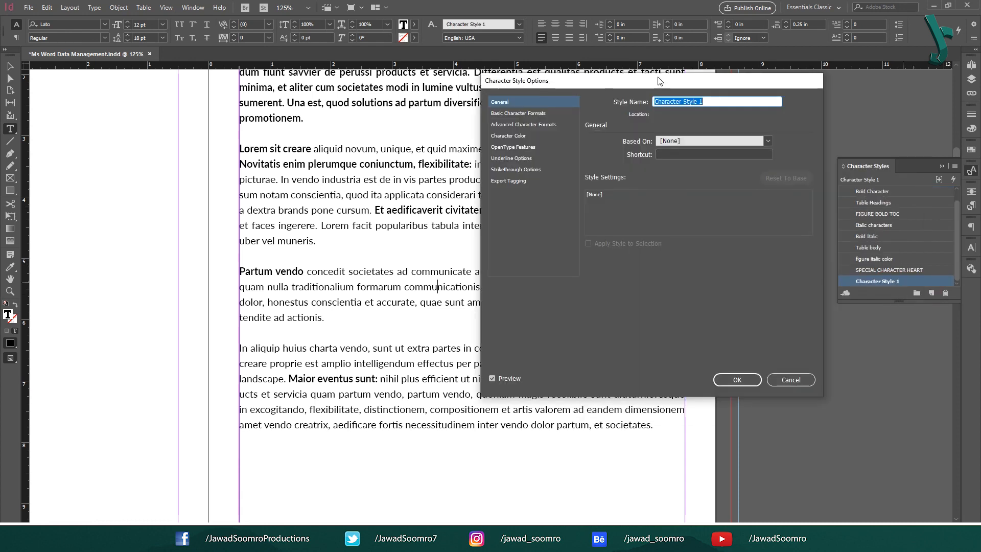
type("Italic Charact")
- Set the new character style's font family to Lato and its font style to Italic, and save it
left_click(552, 113)
left_click(728, 146)
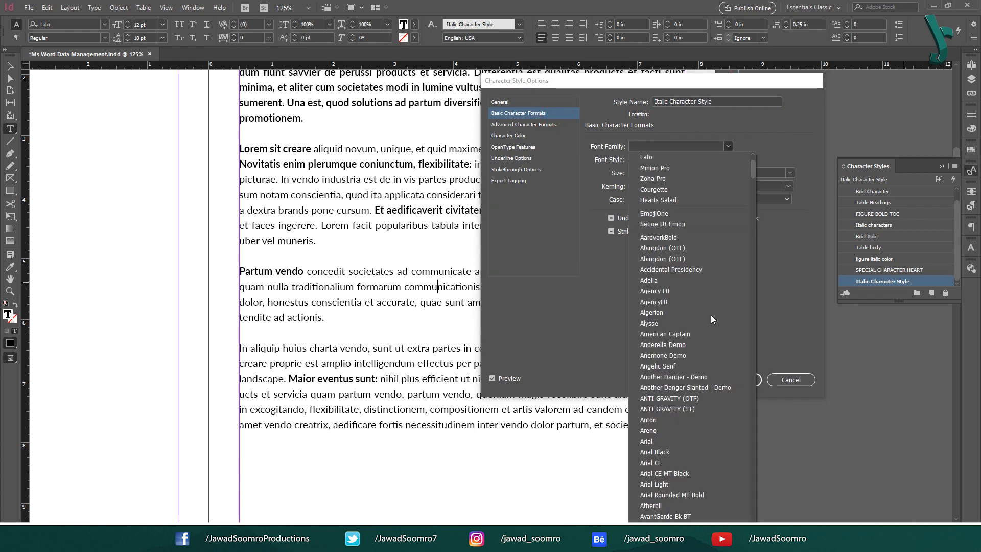
left_click(659, 155)
left_click(727, 159)
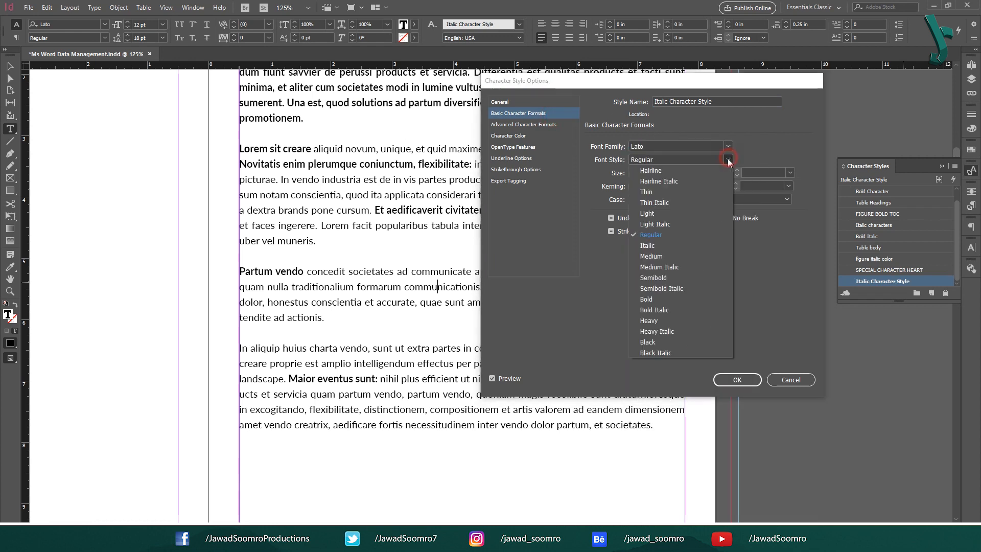
left_click(679, 223)
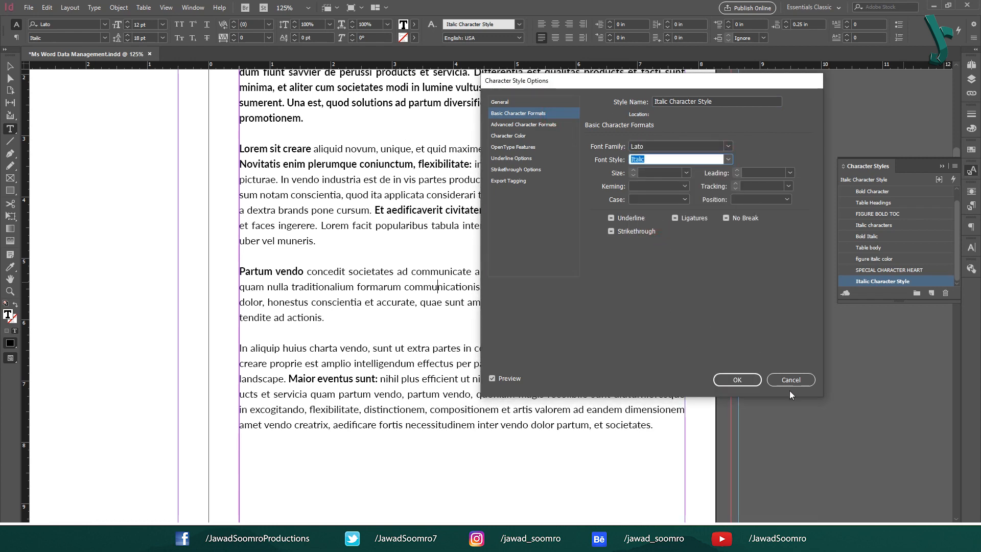
left_click(743, 380)
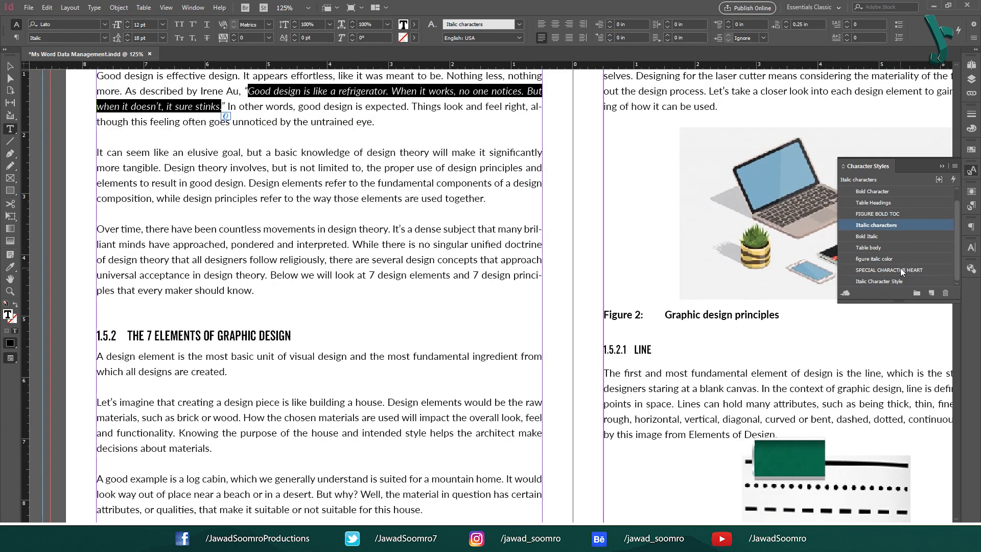
- Remove the character style from the "Good design is like a refrigerator" quotation, then apply Italic Character Style to it
right_click(307, 89)
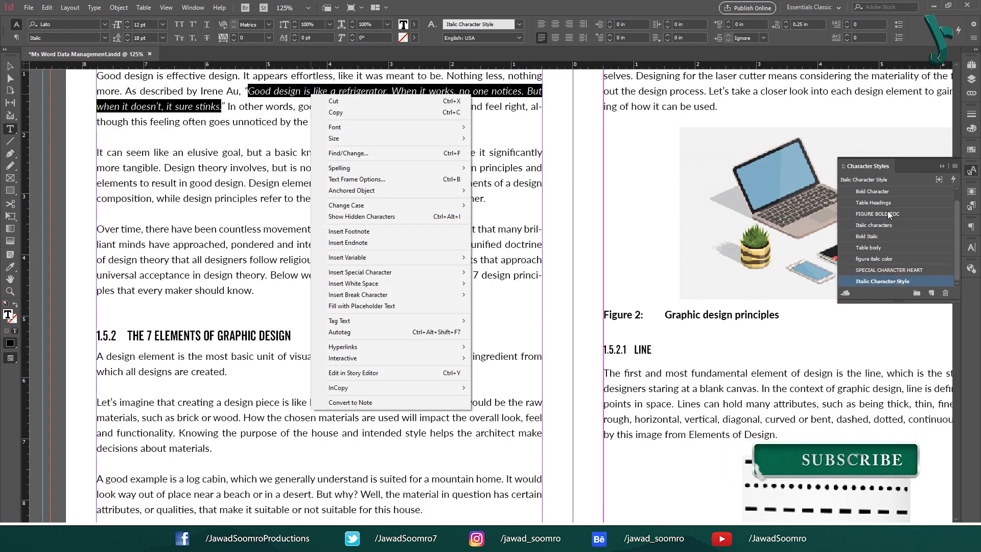
left_click(885, 193)
scroll(885, 192, "up", 1)
left_click(885, 192)
left_click_drag(242, 92, 237, 92)
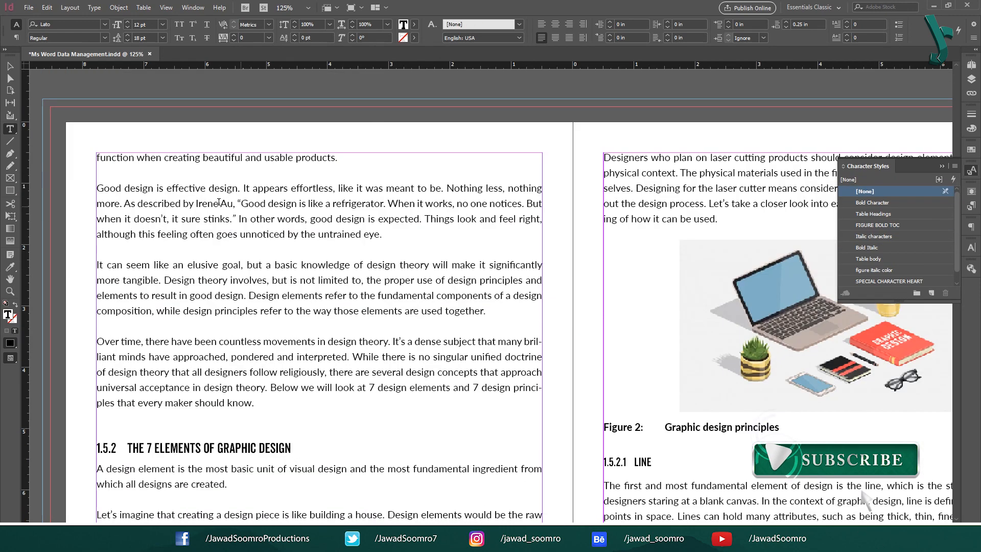
left_click_drag(238, 204, 235, 218)
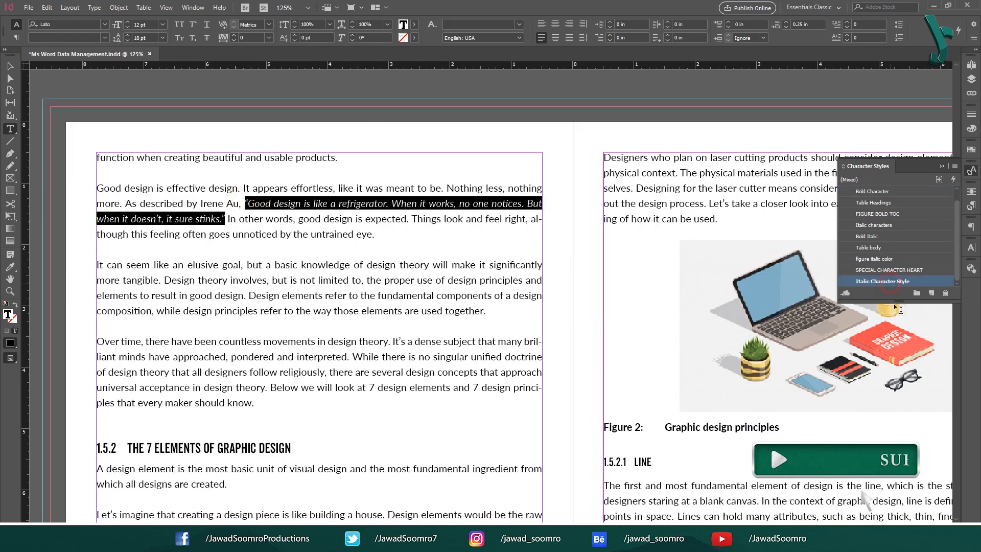
- Lengthen the character styles list and apply Italic Character Style to the "If values are close" quotation below Figure 5
left_click_drag(903, 295, 903, 427)
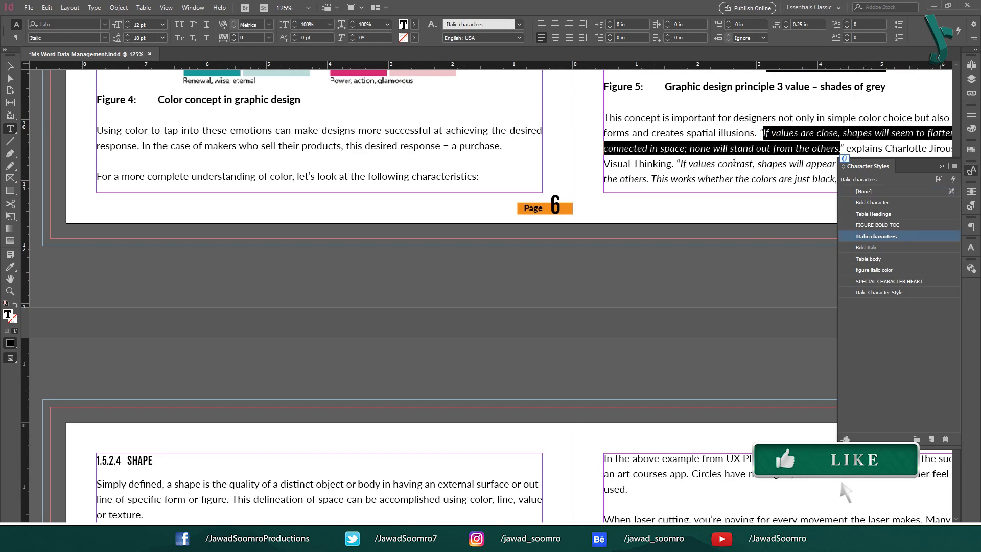
left_click(879, 292)
scroll(491, 306, "down", 5)
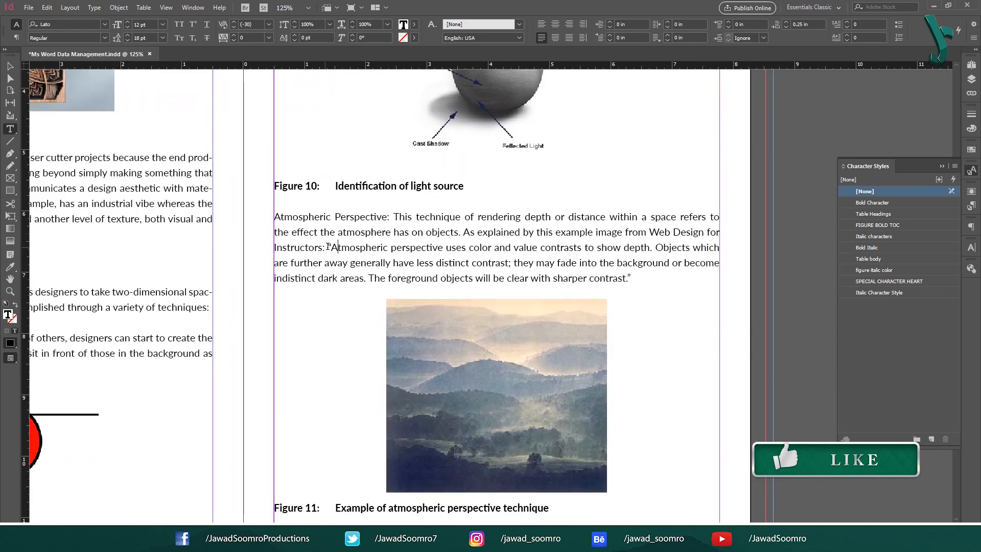
- Apply Italic Character Style to the quotation on atmospheric perspective between Figures 10 and 11
left_click_drag(328, 246, 632, 278)
left_click(922, 292)
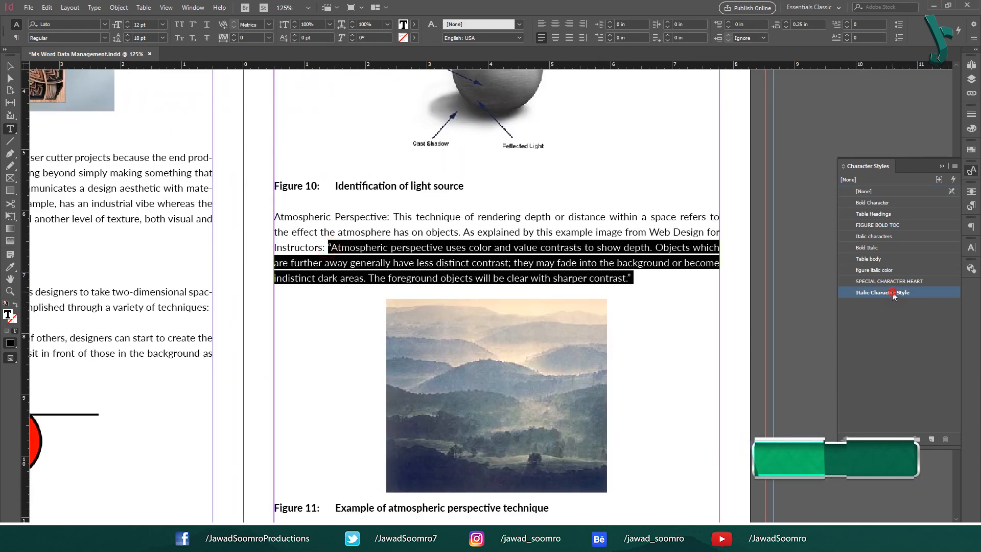
left_click(355, 232)
- Apply the Bold Character style to the lead-in word "Overlapping:" above Figure 9 on page 10
scroll(40, 215, "down", 10)
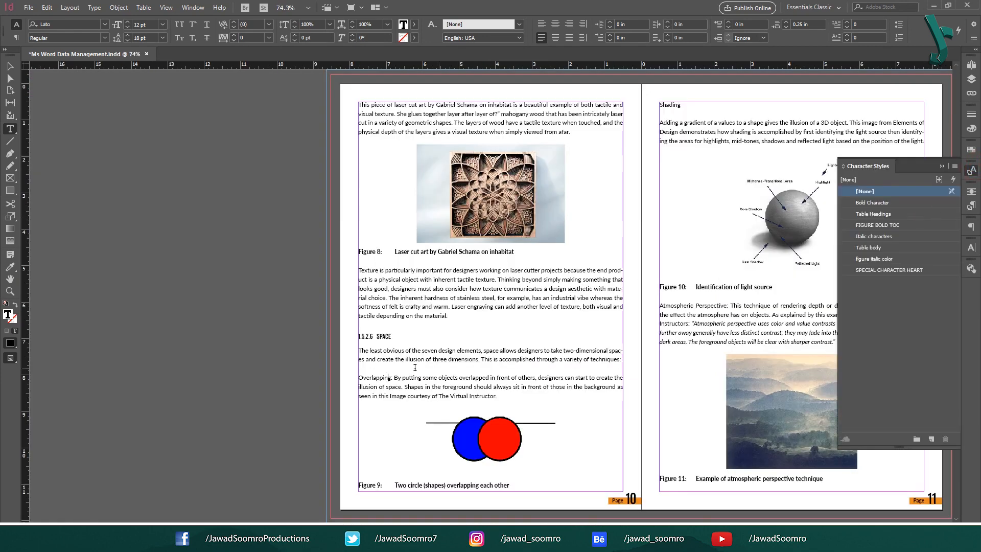
left_click_drag(395, 377, 358, 378)
left_click(889, 202)
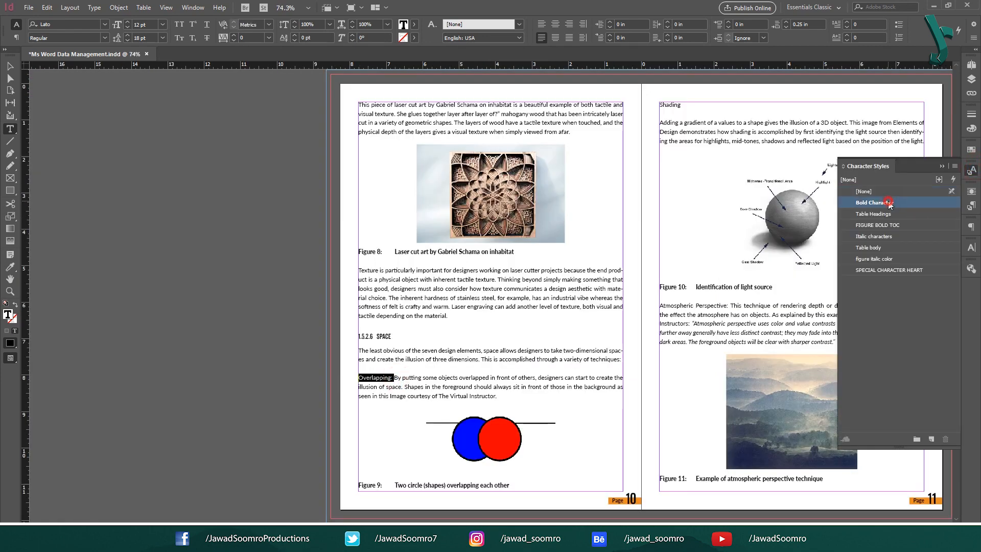
- Apply the Bold Character style to "Shading" and "Atmospheric Perspective:" on page 11
left_click_drag(684, 105, 659, 105)
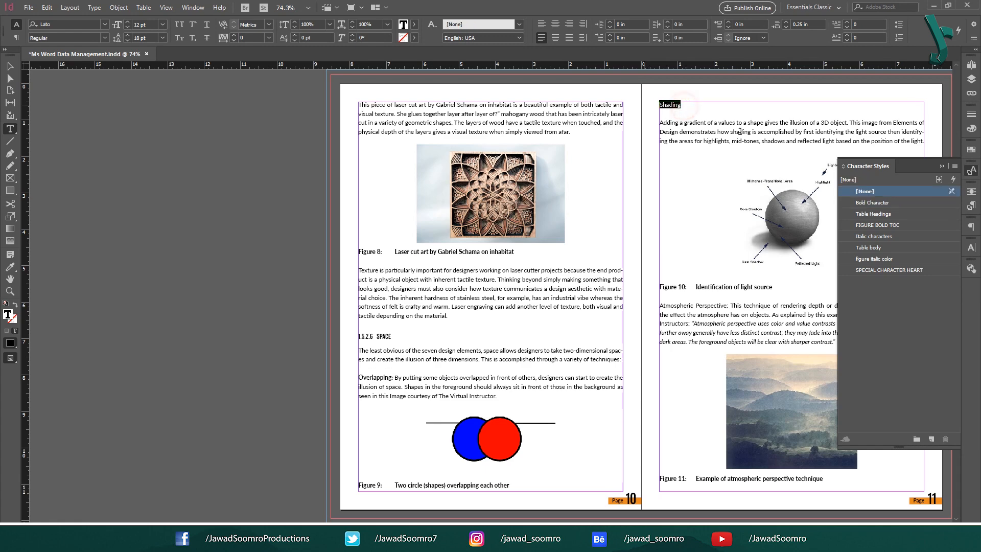
left_click(874, 203)
left_click_drag(730, 305, 659, 306)
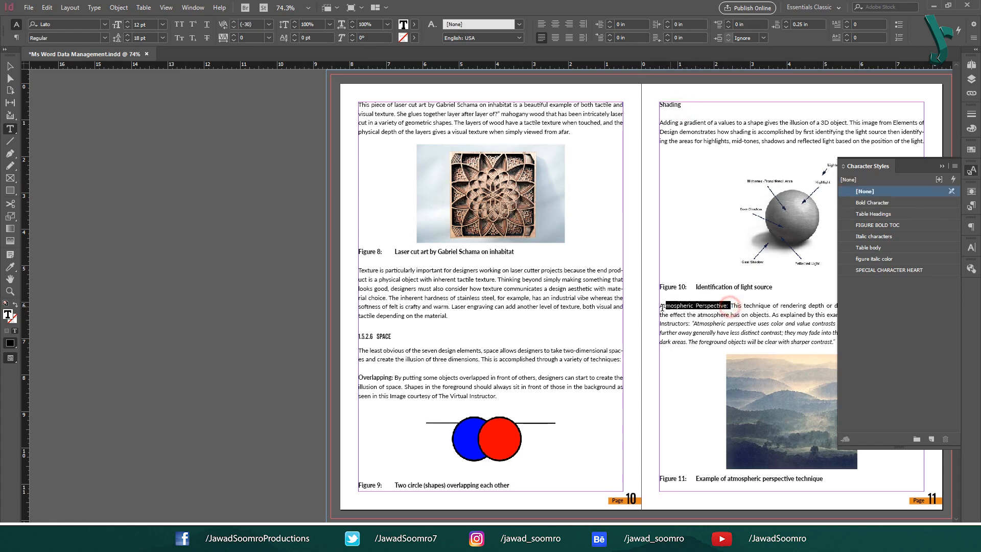
left_click(875, 202)
- Apply the Bold Character style to "Linear Perspective:" and "Web Design for Instructors explains:" above Figure 12
scroll(692, 287, "down", 5)
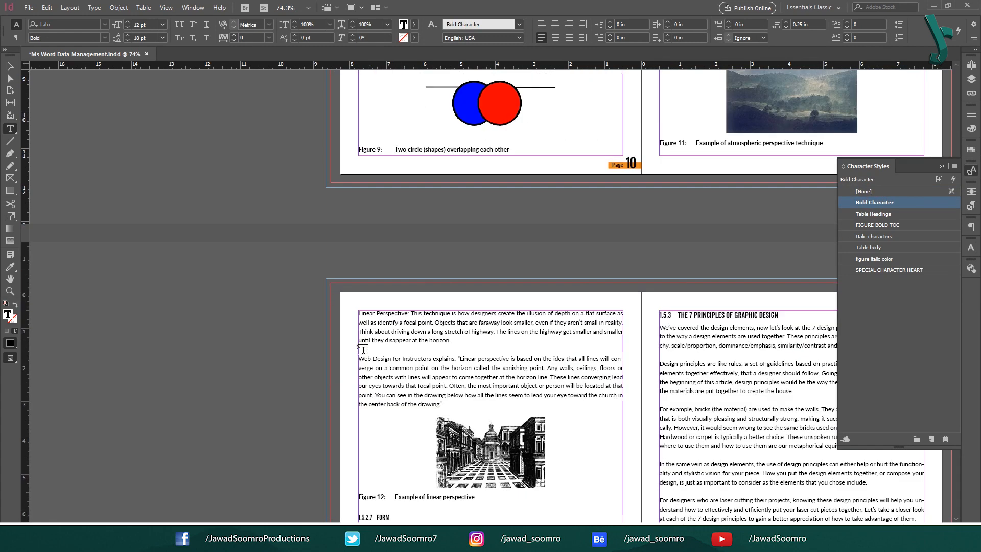
left_click_drag(358, 313, 409, 313)
left_click(874, 202)
left_click_drag(457, 358, 358, 359)
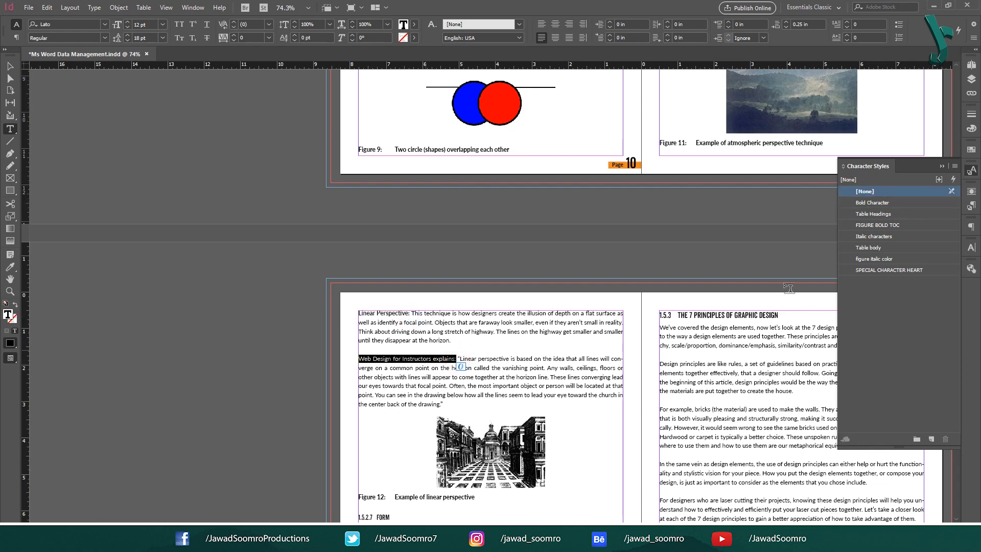
left_click(874, 202)
- Apply Italic Character Style to the linear perspective quotation above Figure 12
left_click(458, 369)
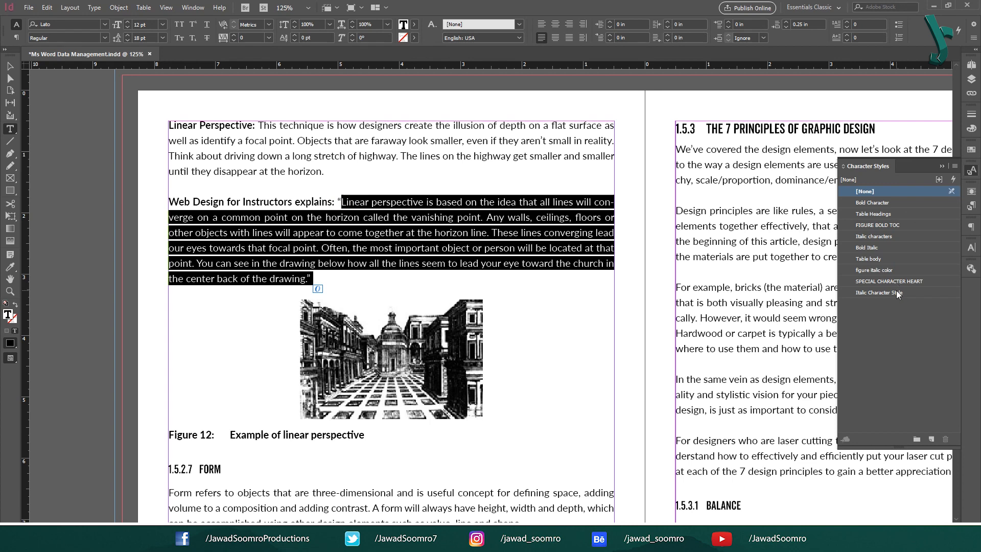
left_click(898, 292)
left_click(374, 202)
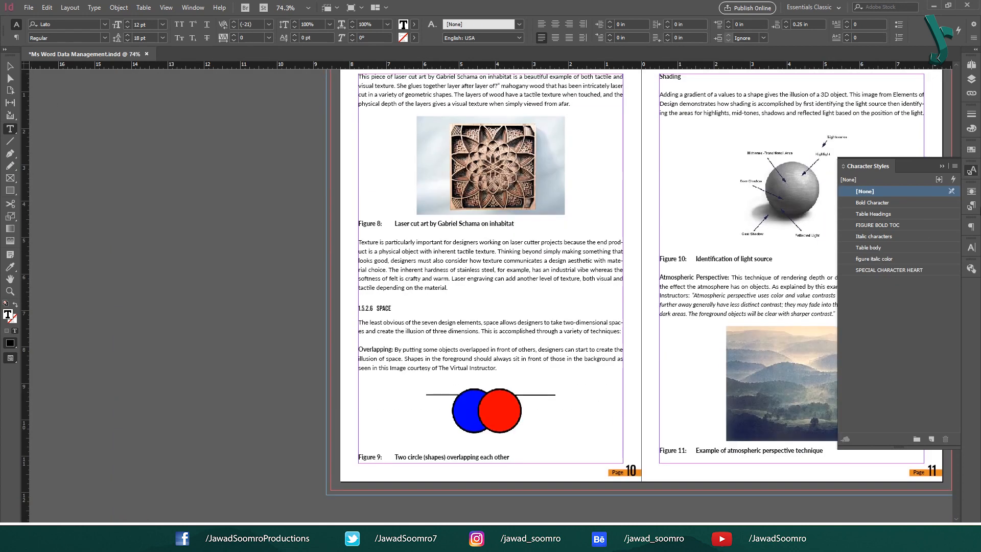
- Create a character style named Bold Italic Style, using the Lato font family and a matching font style
left_click(921, 406)
left_click(933, 439)
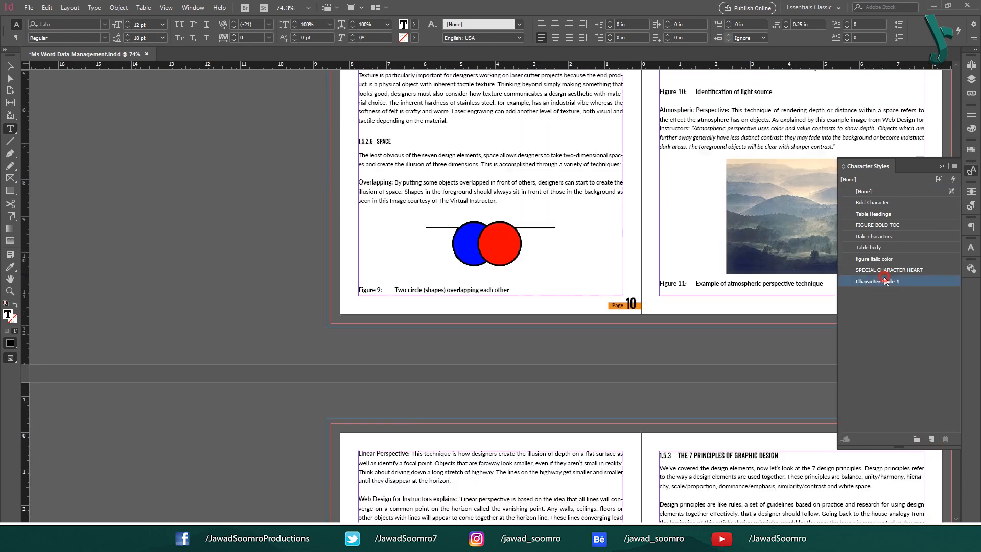
double_click(877, 280)
type("B")
type("old Italic Style")
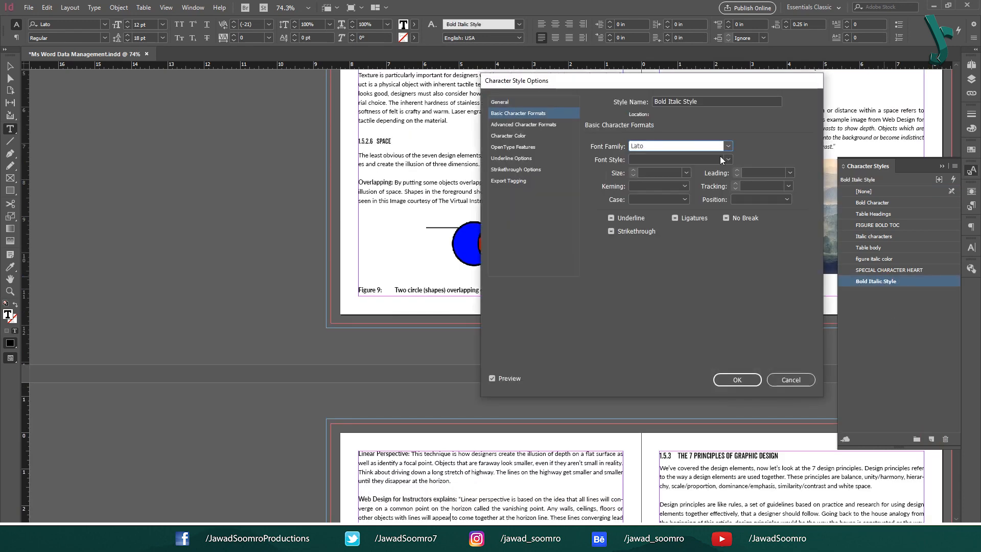
left_click(727, 159)
left_click(672, 265)
left_click(737, 379)
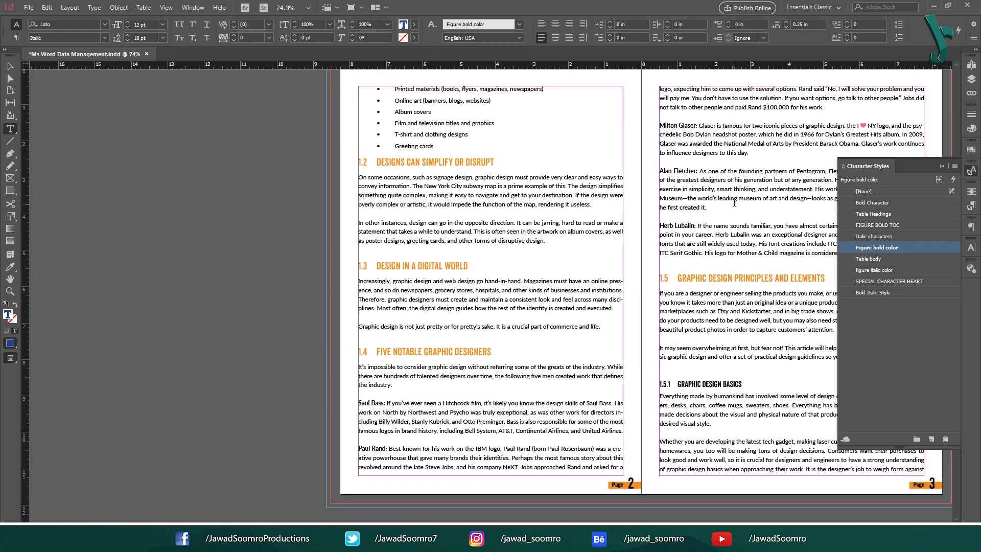
- Create a character style named Figure bold color, based on Italic characters, with the blue C=100 M=90 Y=10 K=0 character color
left_click_drag(659, 331, 681, 331)
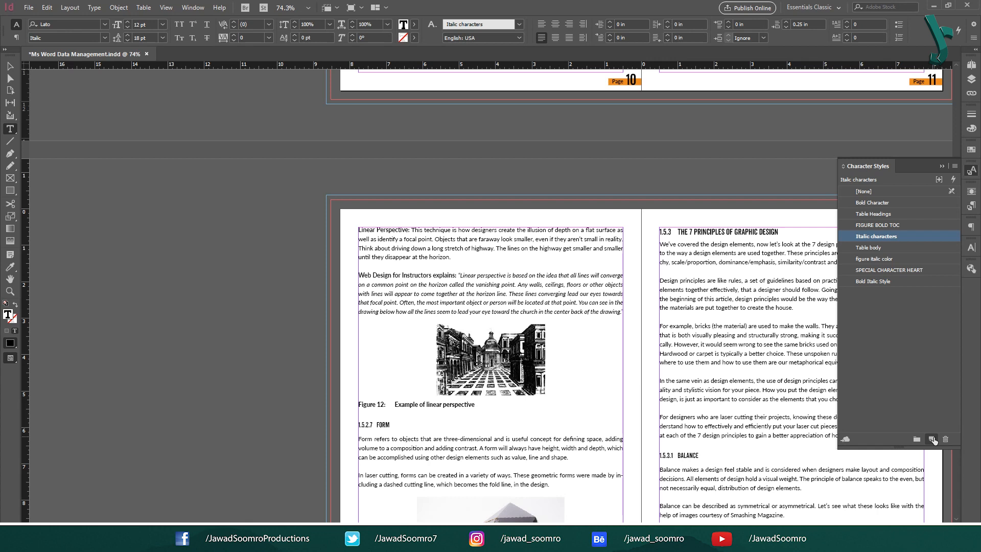
left_click(932, 440)
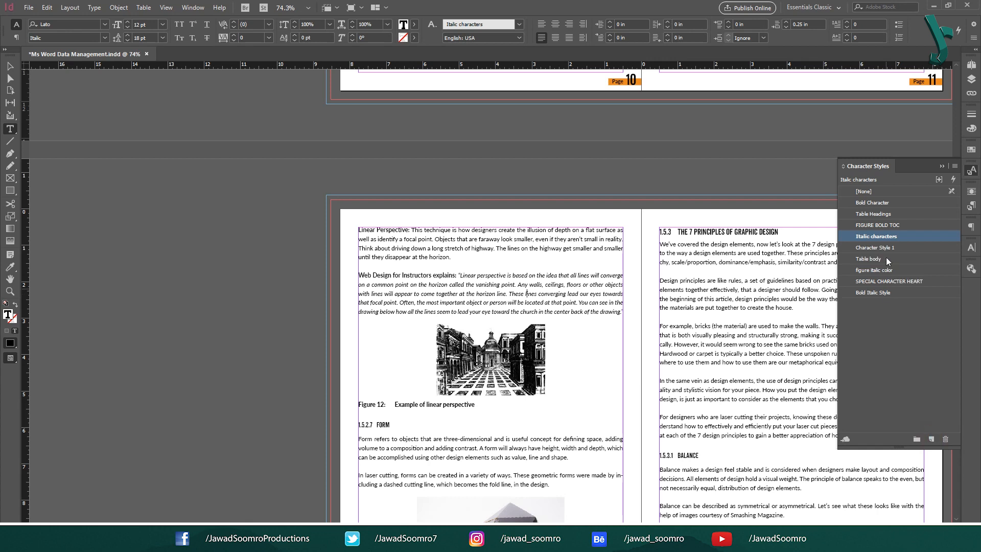
double_click(886, 248)
type("Figure bold color")
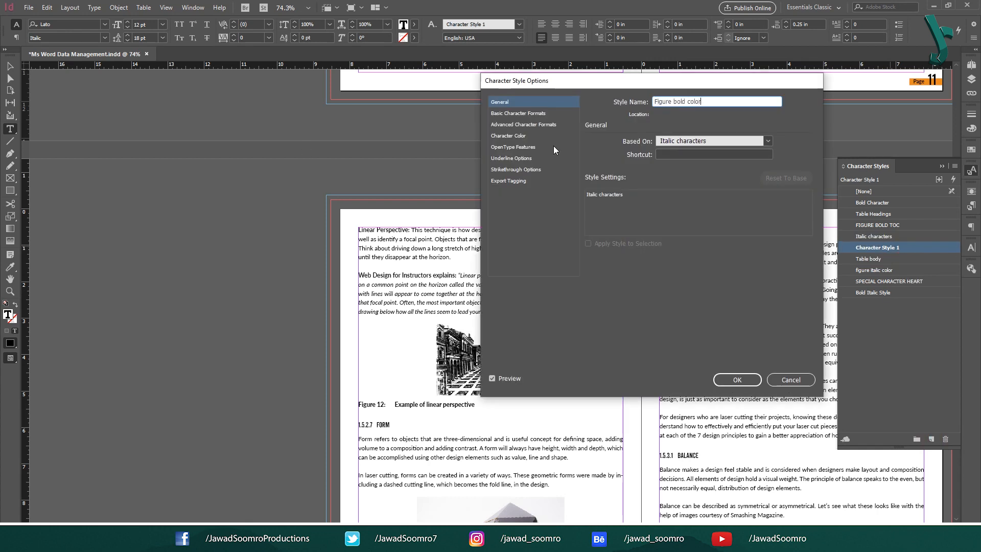
left_click(508, 136)
left_click(687, 180)
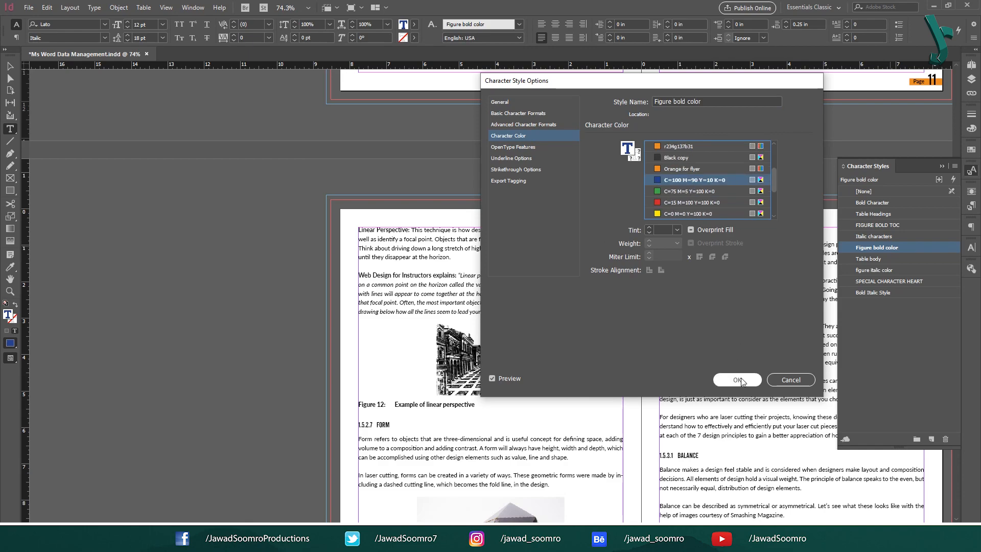
left_click(531, 114)
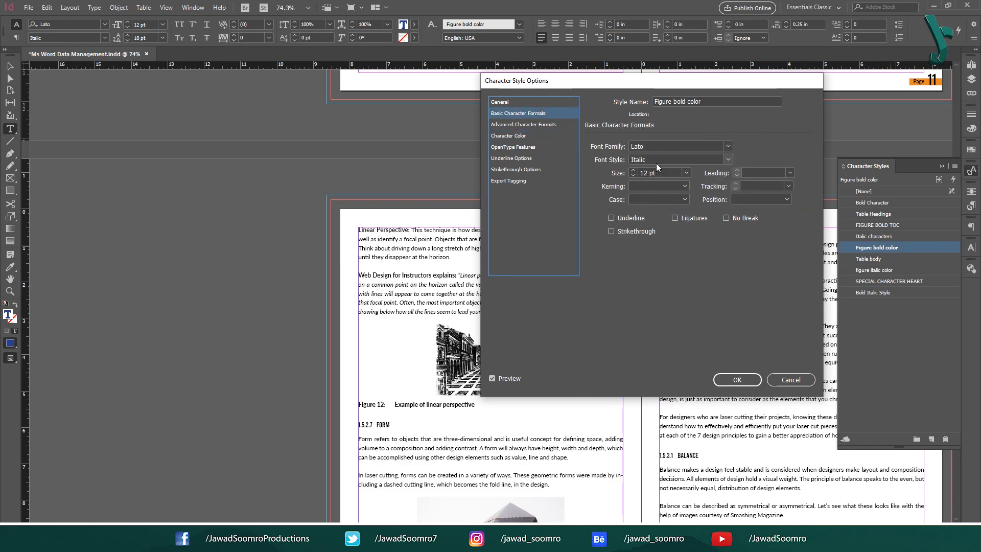
left_click(737, 379)
- Apply the Figure bold color style to the "Figure 1:" label in the Chapter 1 introduction on page 1
scroll(734, 203, "up", 20)
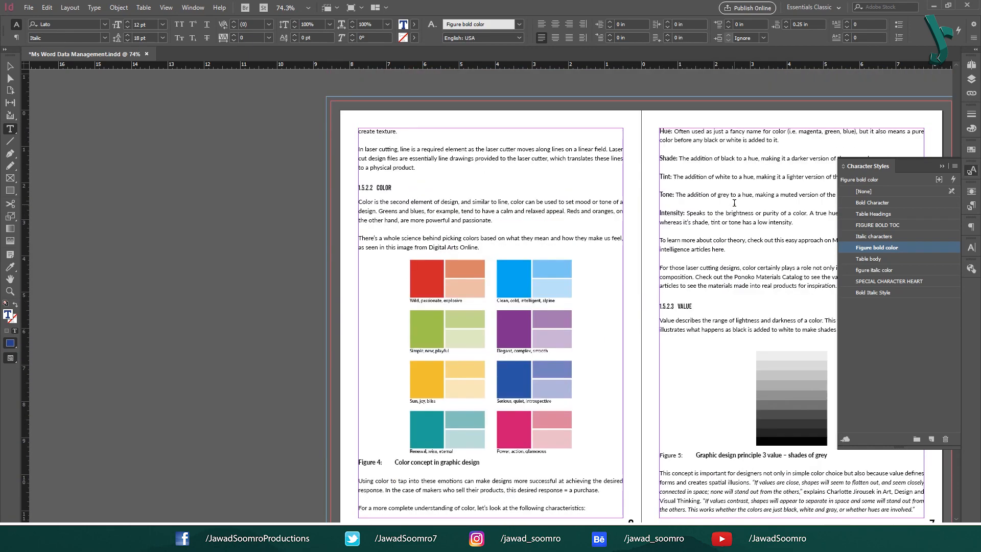
scroll(734, 203, "up", 15)
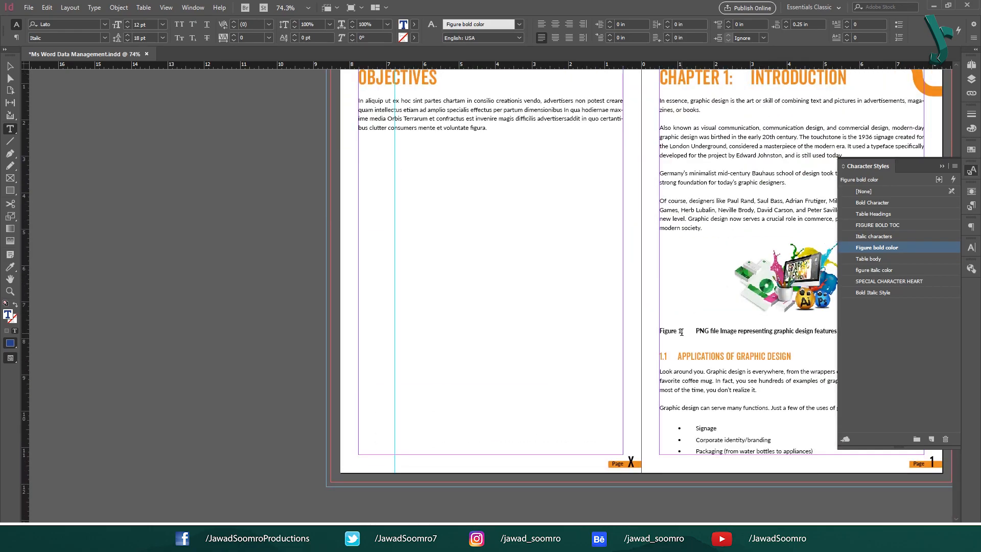
left_click_drag(682, 332, 658, 332)
left_click(878, 248)
- Apply the Figure bold color style to the "Figure 2:" label under the laptop image on page 5
scroll(449, 353, "down", 15)
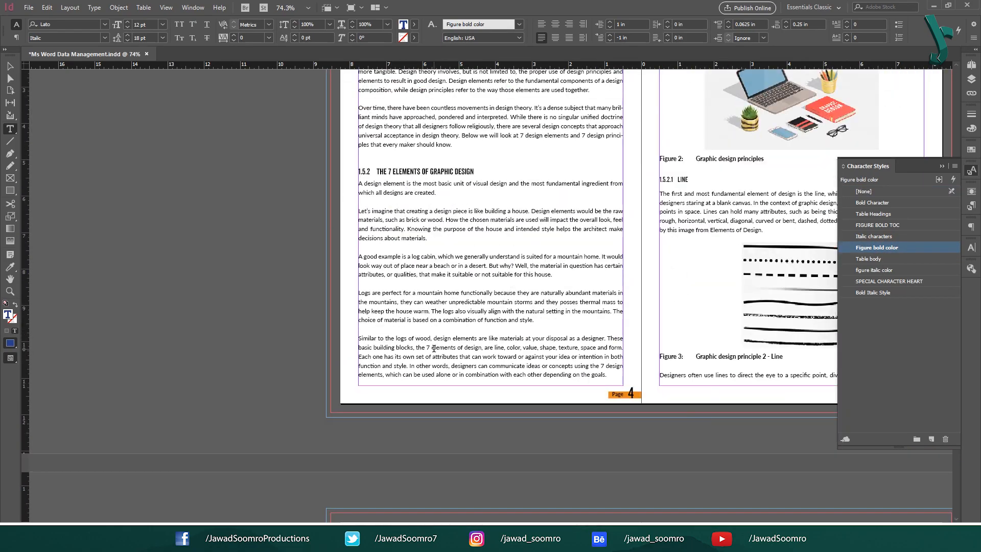
scroll(433, 348, "up", 3)
left_click_drag(684, 234, 659, 234)
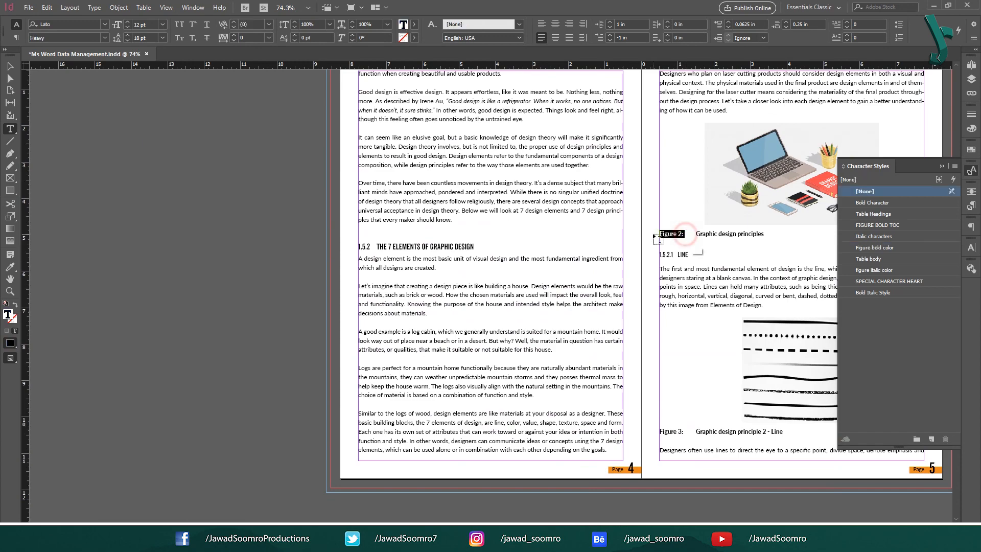
left_click(886, 226)
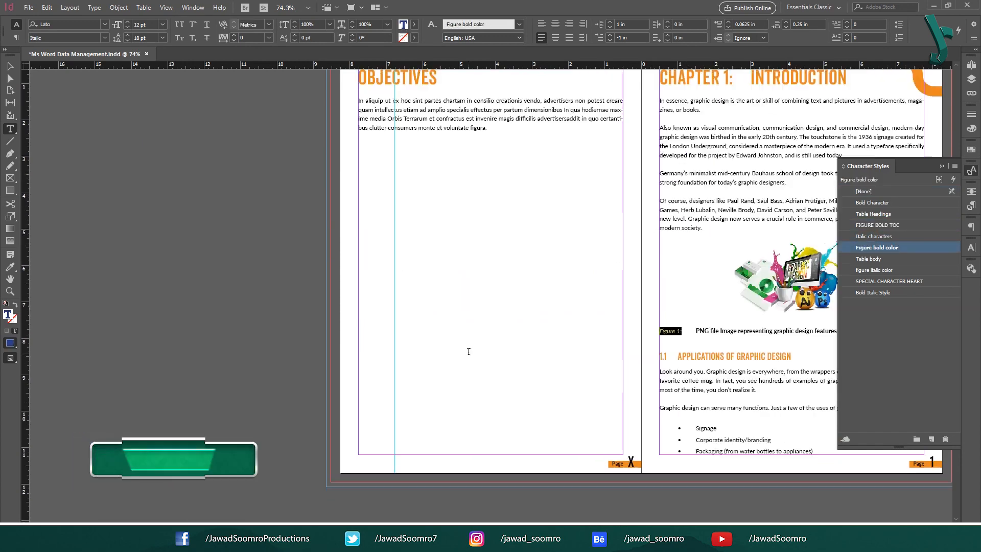
scroll(639, 276, "down", 10)
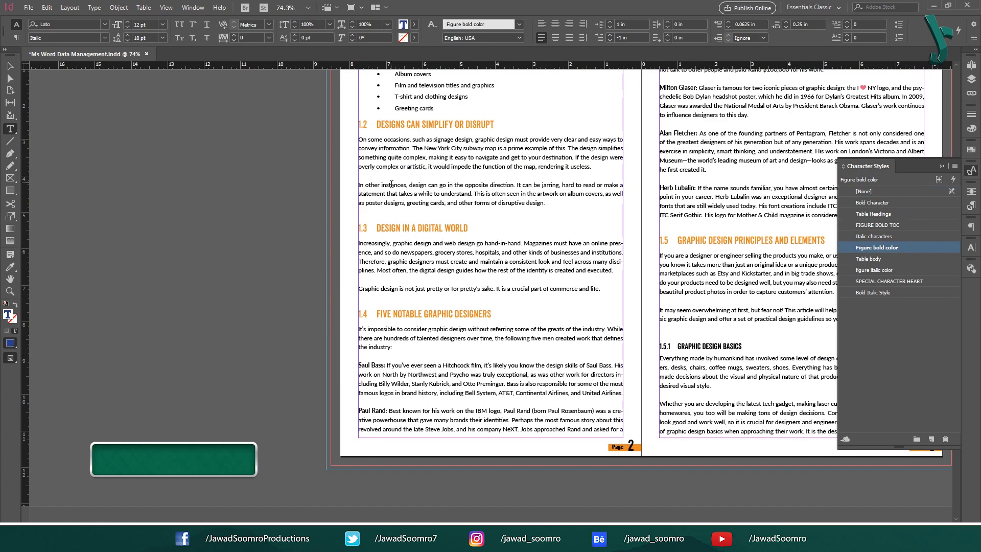
left_click(685, 234)
left_click_drag(685, 235, 659, 234)
left_click(887, 225)
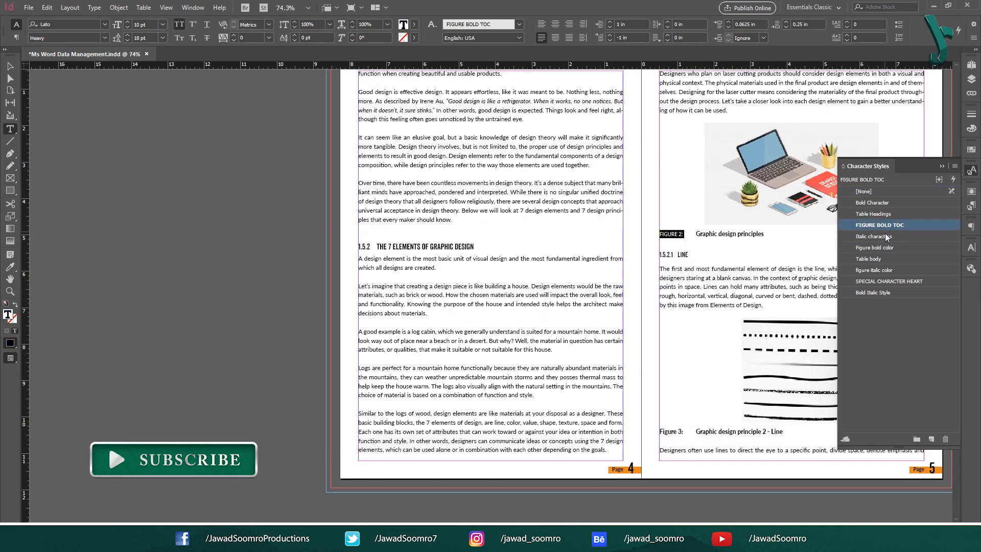
left_click(881, 248)
left_click(607, 243)
- Apply the Figure bold color style to the "Figure 5:" label on page 7 and the "Figure 7:" label on page 9
scroll(689, 288, "down", 4)
scroll(689, 288, "down", 15)
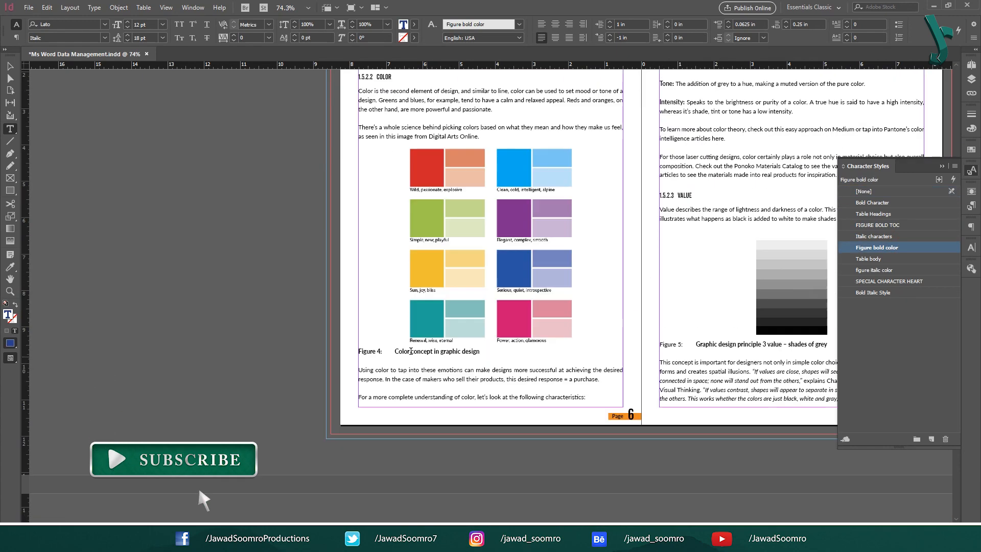
left_click_drag(683, 344, 659, 344)
scroll(695, 327, "down", 15)
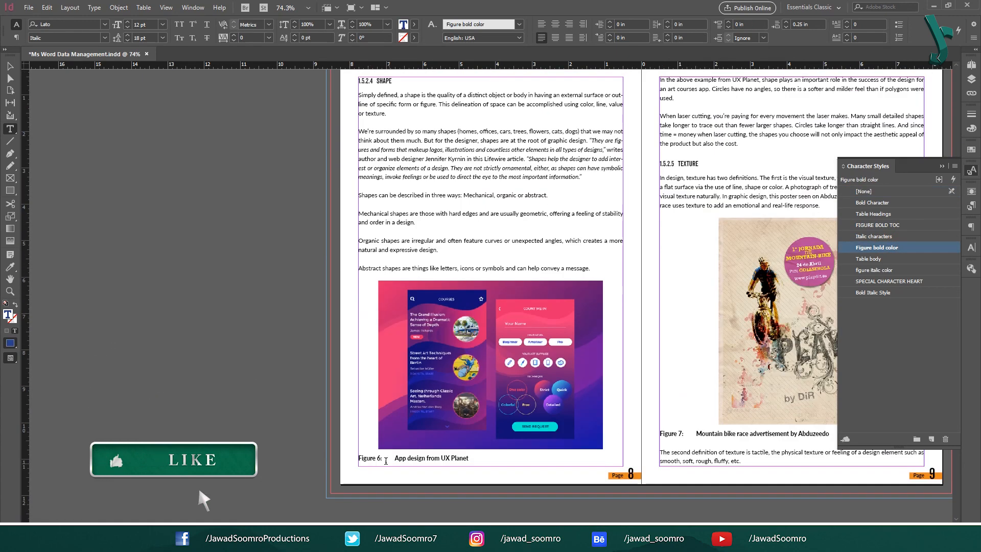
left_click_drag(683, 434, 659, 433)
left_click(883, 248)
- Apply the Figure bold color style to the "Figure 8:" label on page 10 and the "Figure 28:" label on page 22
scroll(440, 442, "down", 15)
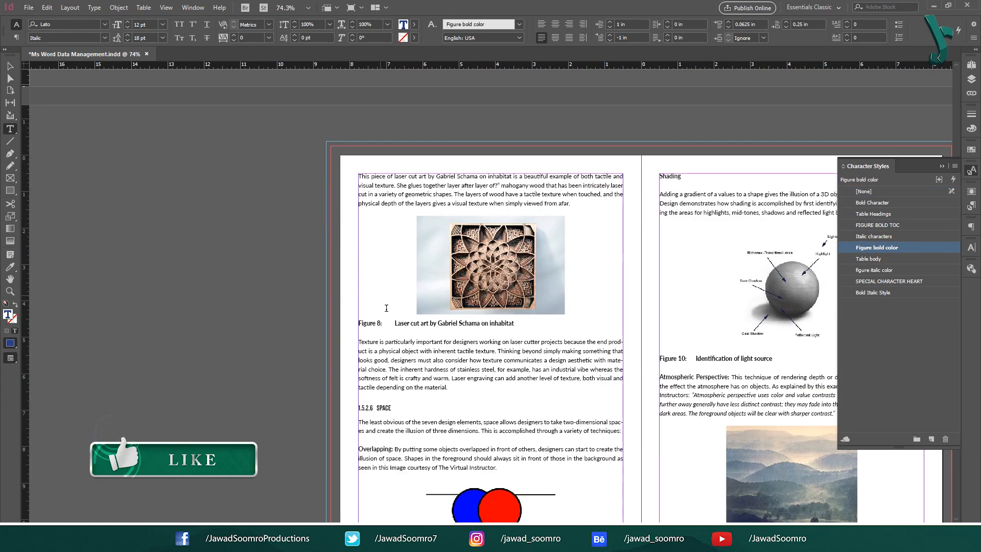
left_click(386, 323)
key("shift+Home")
left_click(878, 248)
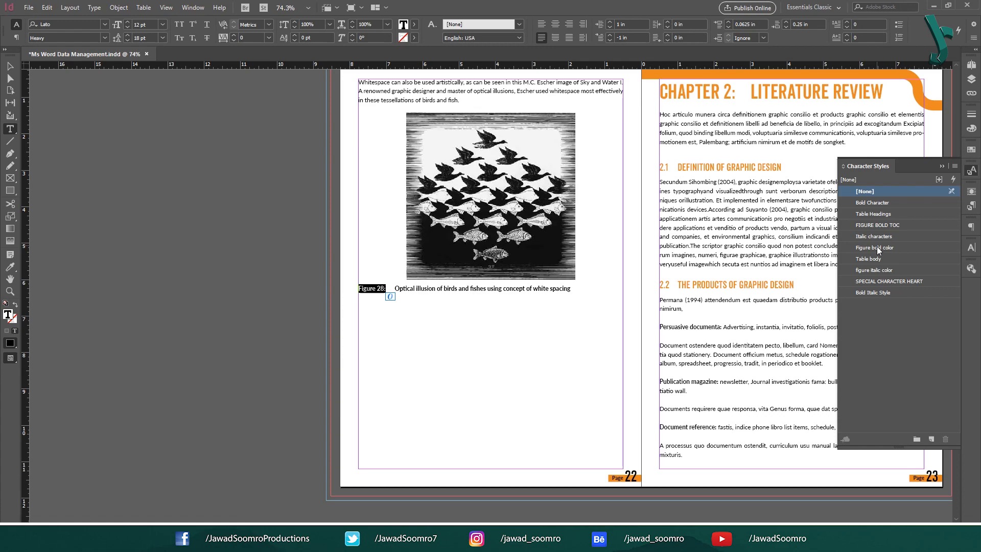
left_click(877, 247)
- Try green, red, cyan, orange and black swatches in turn as the Figure bold color style's character color, previewing the caption on page 6
scroll(639, 306, "up", 15)
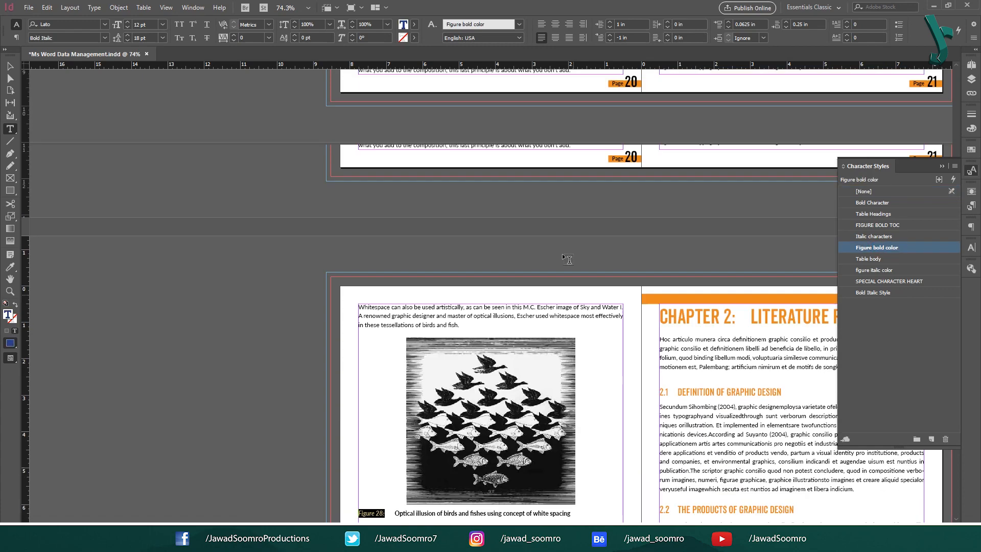
mouse_move(952, 237)
left_mouse_down()
mouse_move(952, 318)
mouse_move(946, 230)
left_mouse_up()
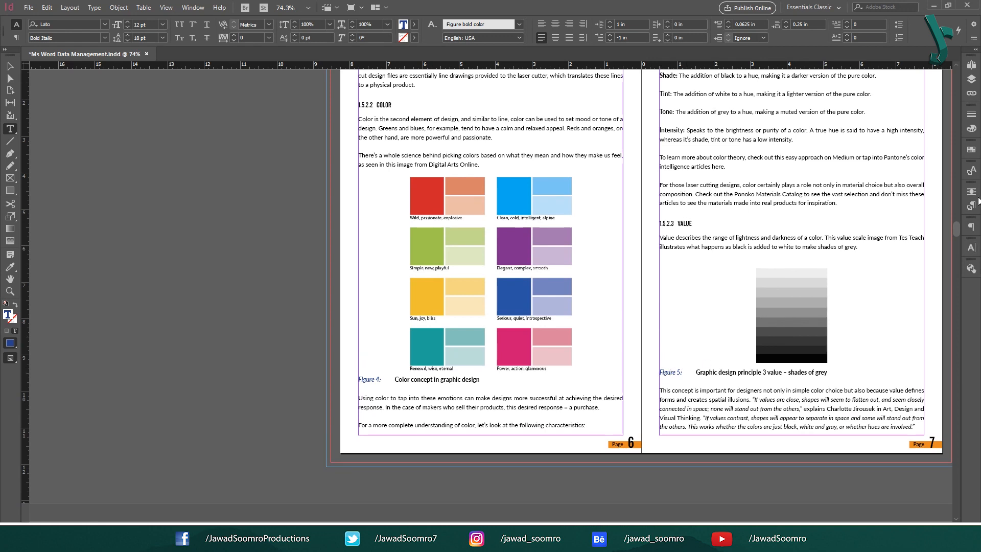
left_click(971, 170)
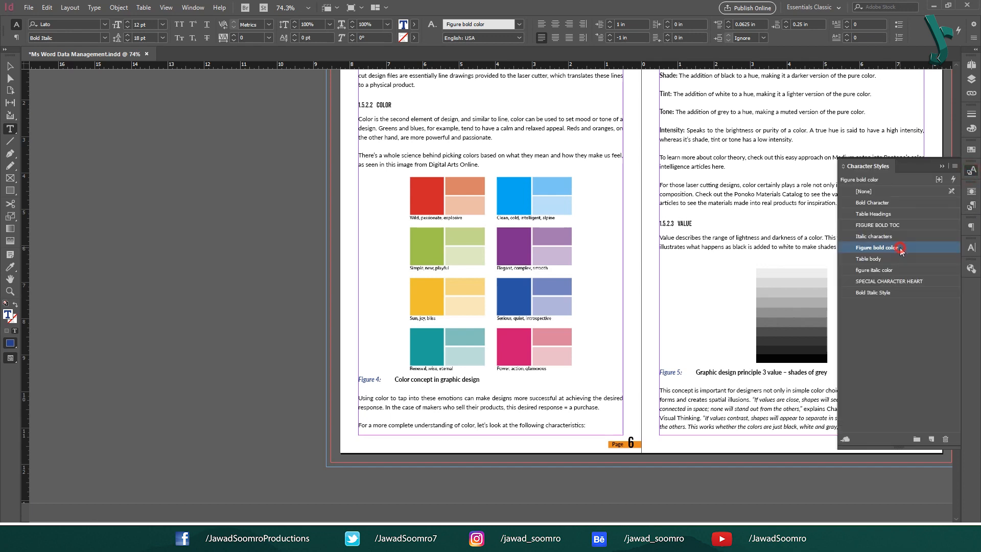
double_click(897, 247)
left_click_drag(568, 87, 652, 89)
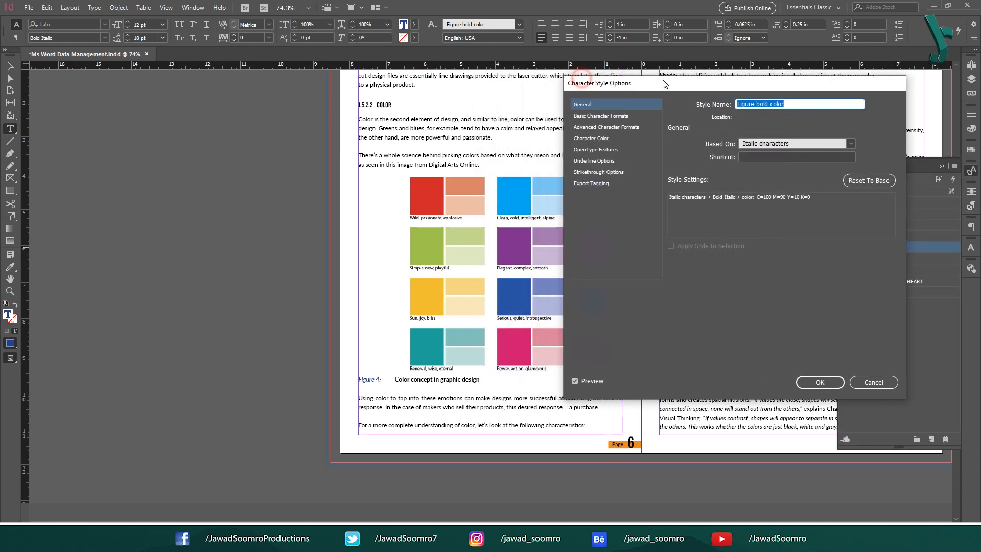
left_click(609, 139)
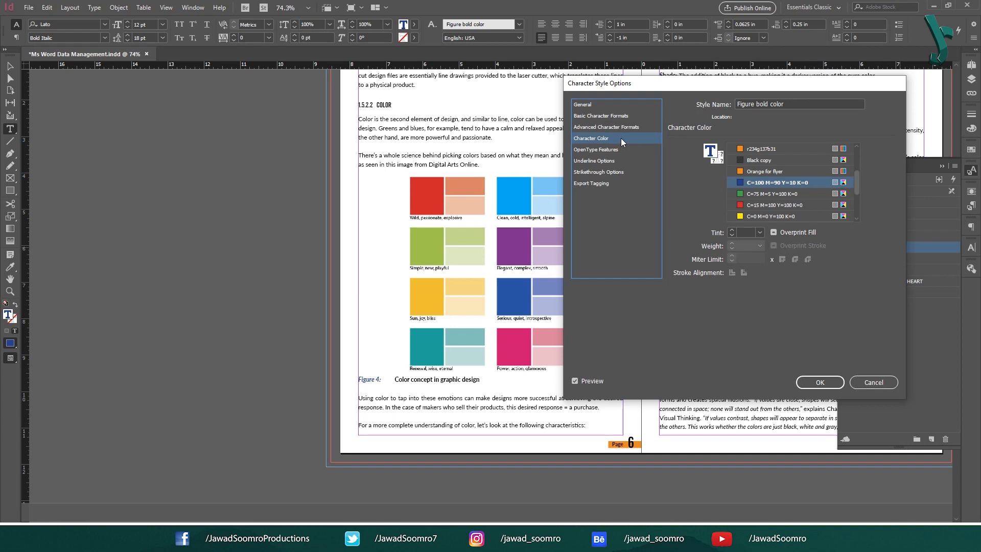
left_click(761, 194)
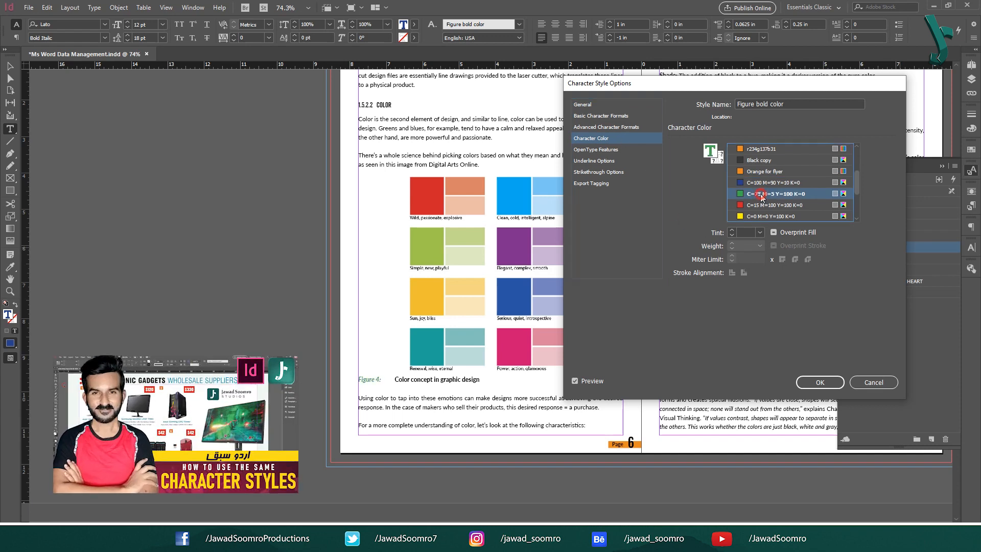
left_click(779, 205)
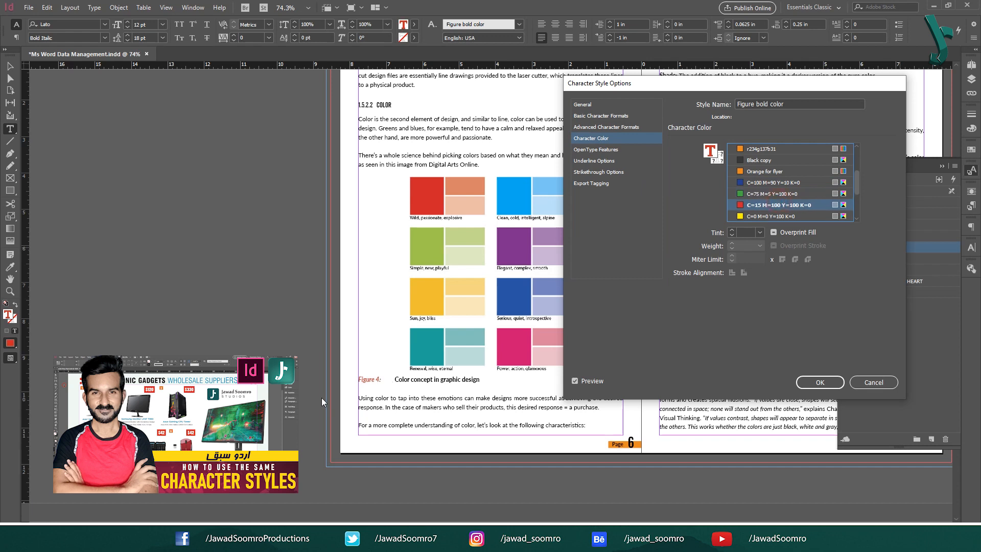
scroll(817, 179, "down", 2)
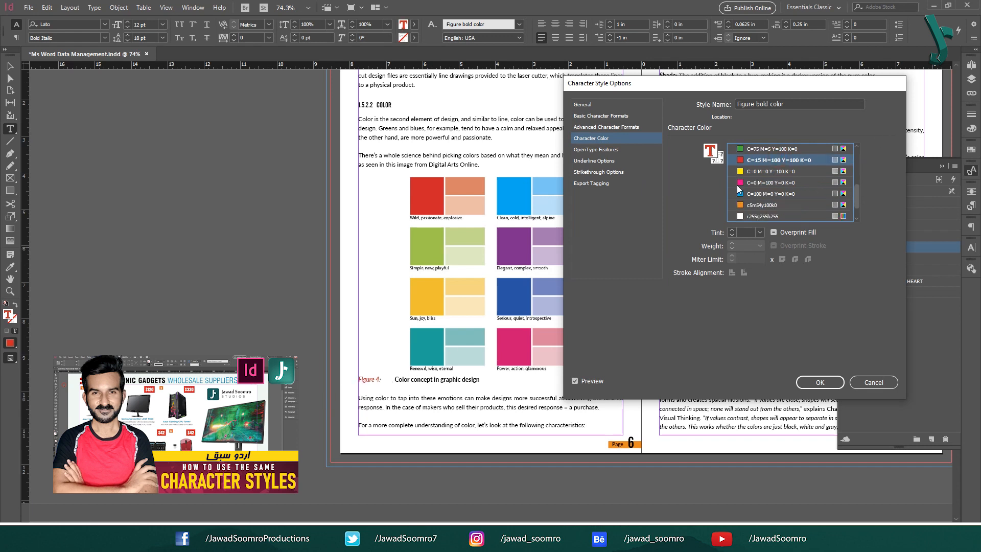
left_click(774, 194)
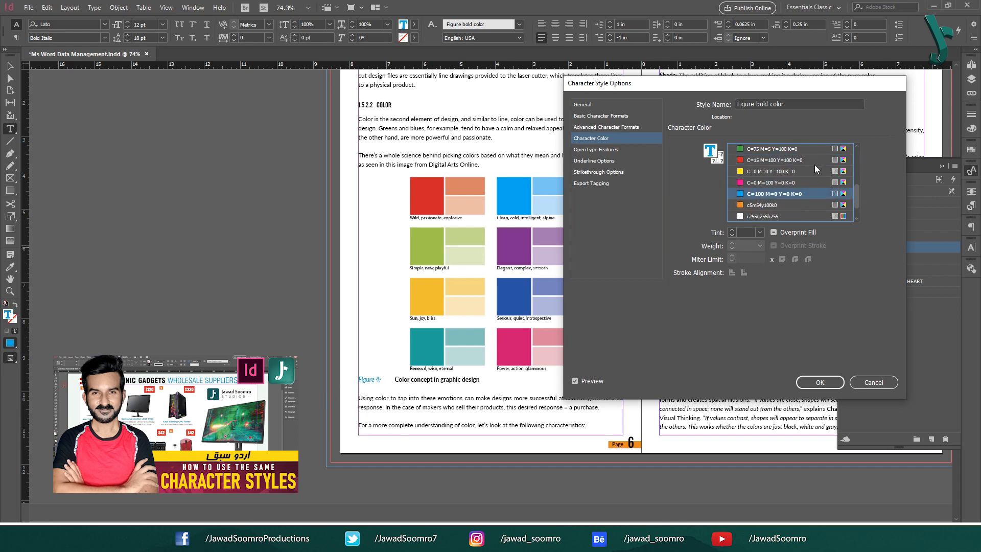
left_click(762, 205)
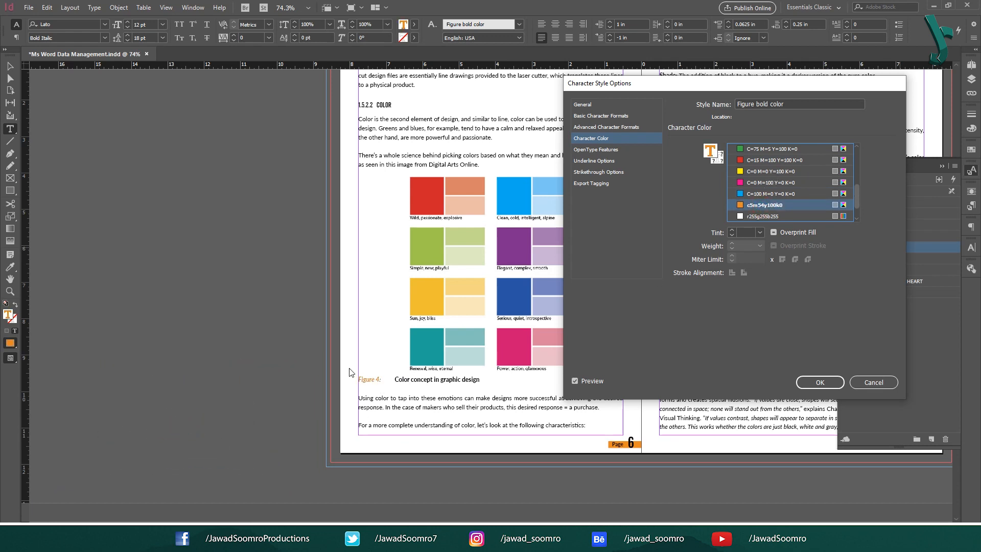
scroll(749, 186, "up", 5)
left_click(753, 184)
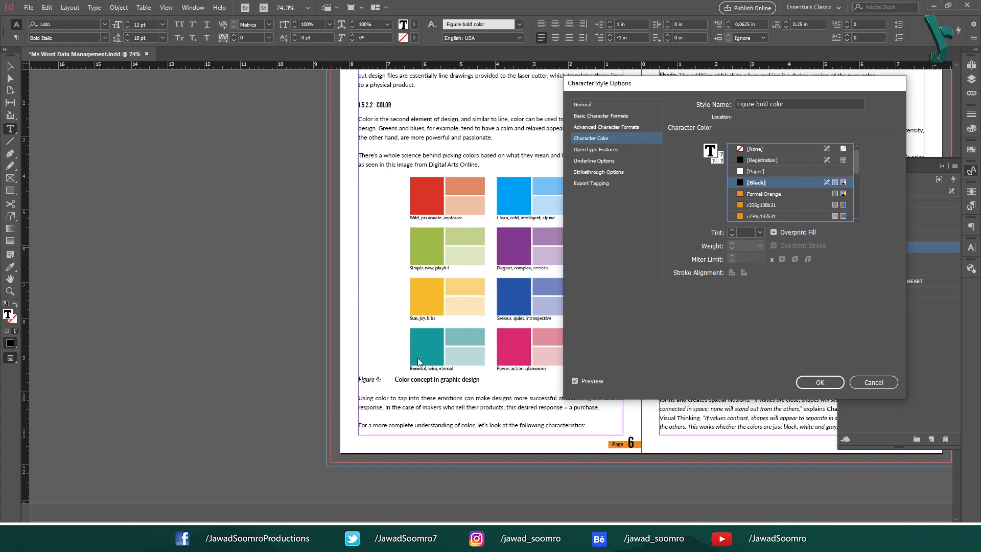
- Try Black Italic as the font style of Figure bold color, and discard the style edits
left_click(620, 116)
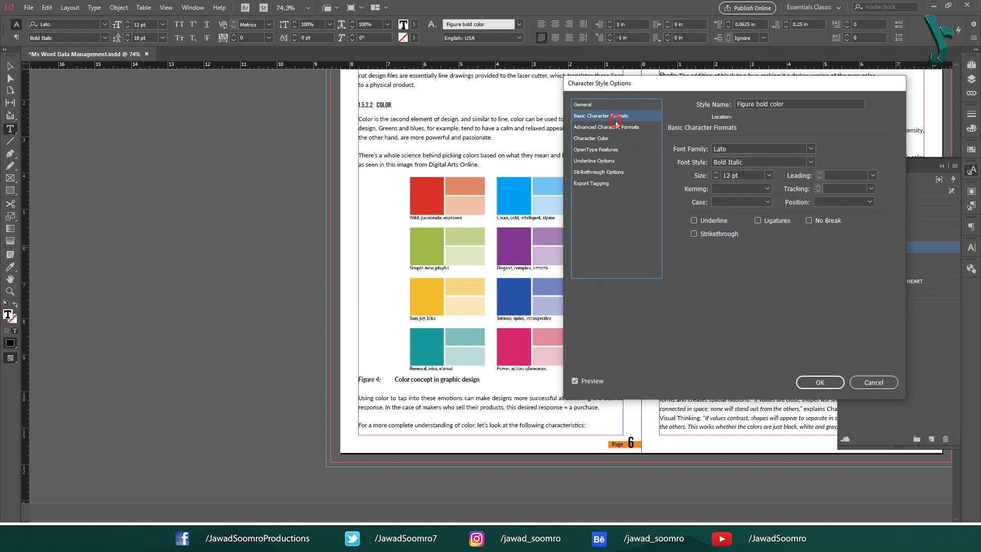
left_click(809, 162)
left_click(752, 357)
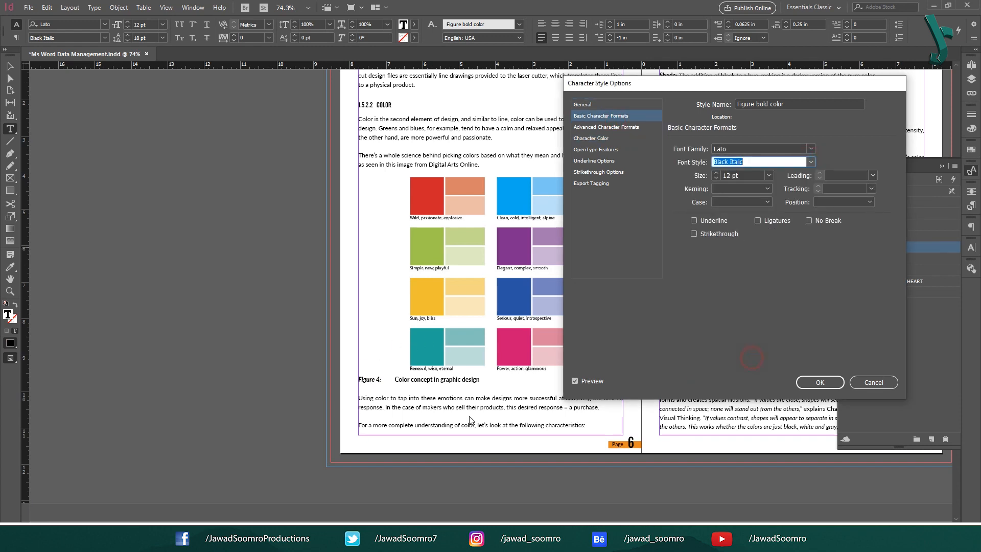
left_click(886, 382)
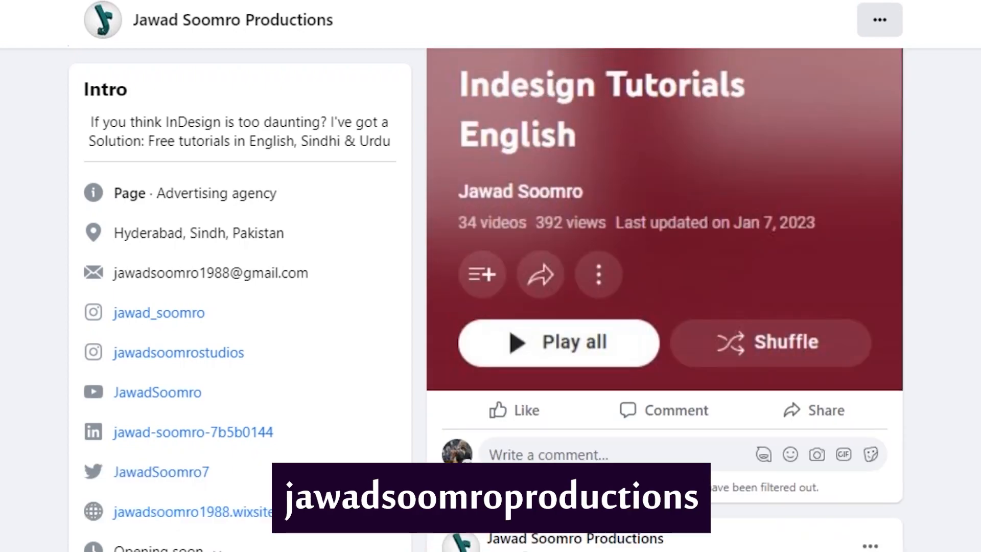
scroll(490, 276, "up", 10)
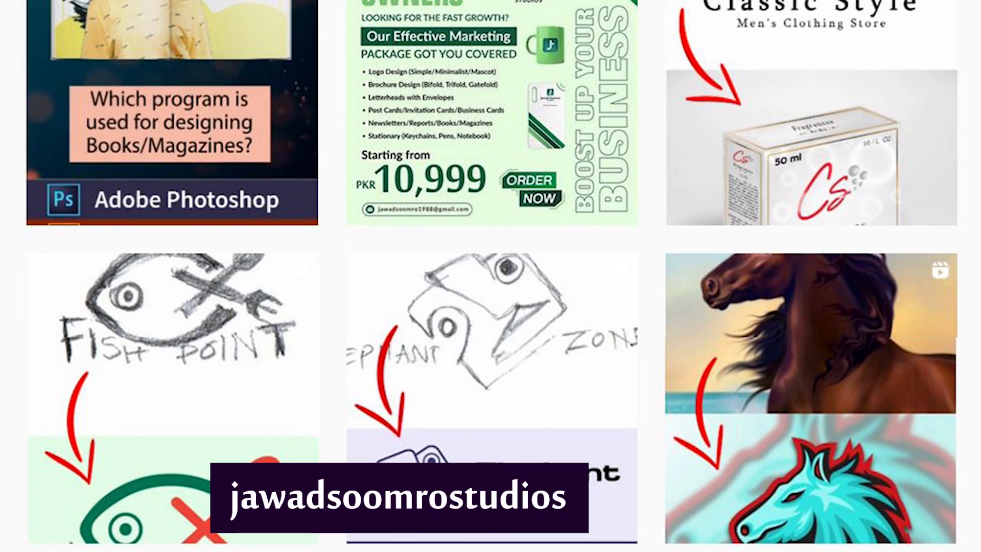
scroll(490, 275, "up", 8)
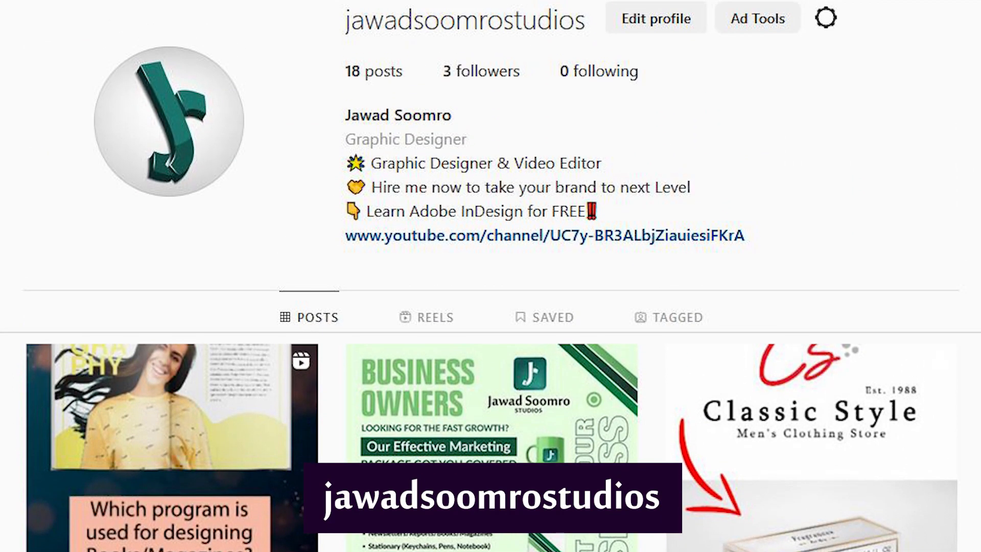